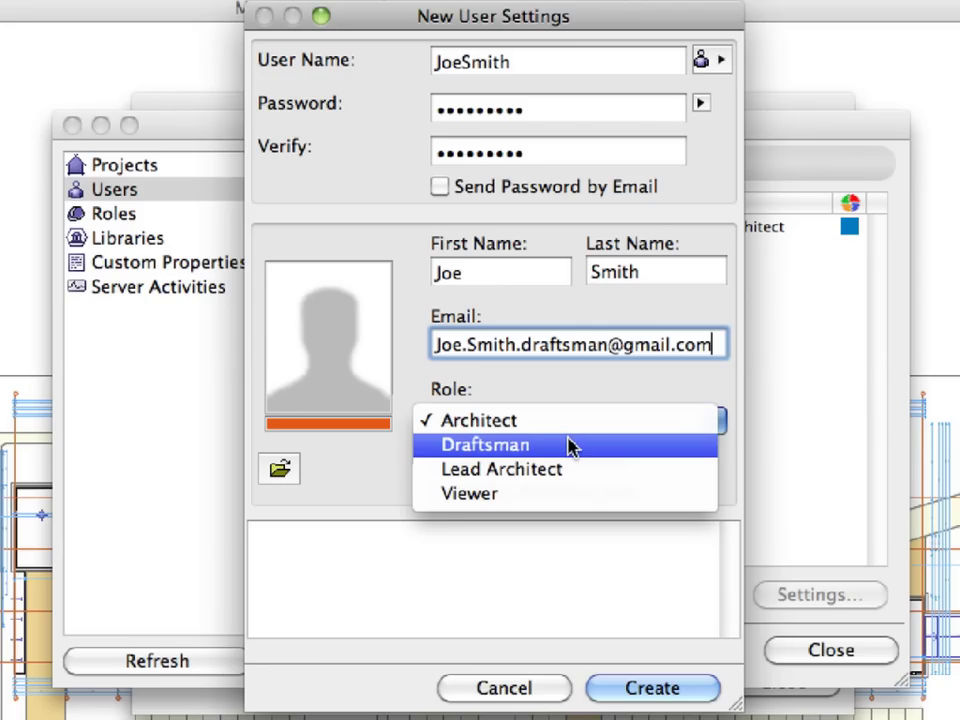
# Step: Assign the new user the Draftsman role, without the Story - Create and Story - Delete/Modify rights
pyautogui.click(569, 446)
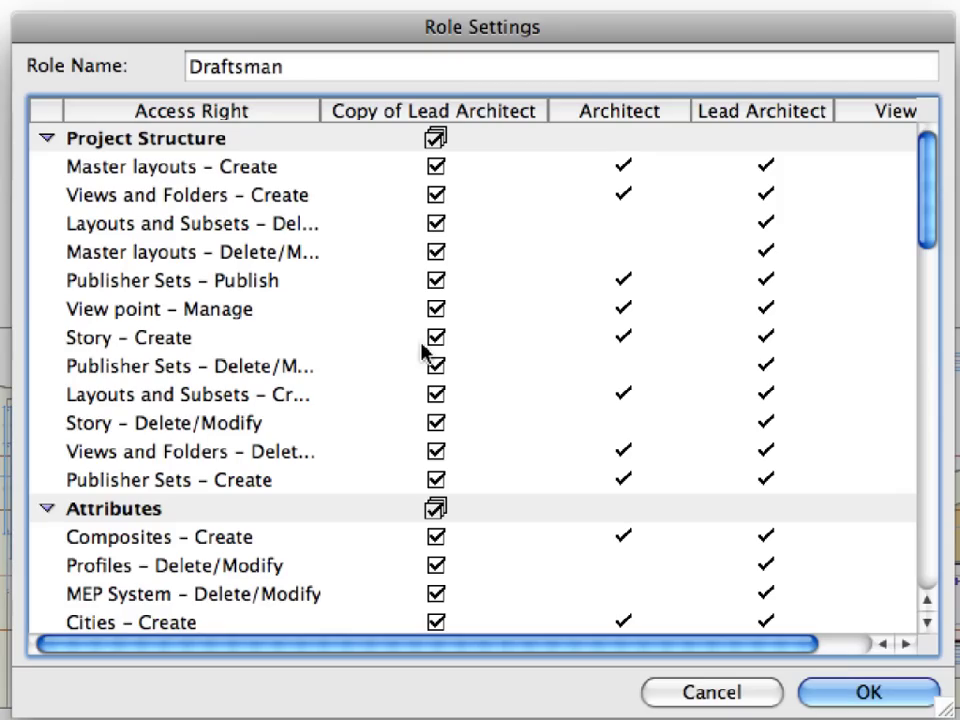
pyautogui.click(436, 338)
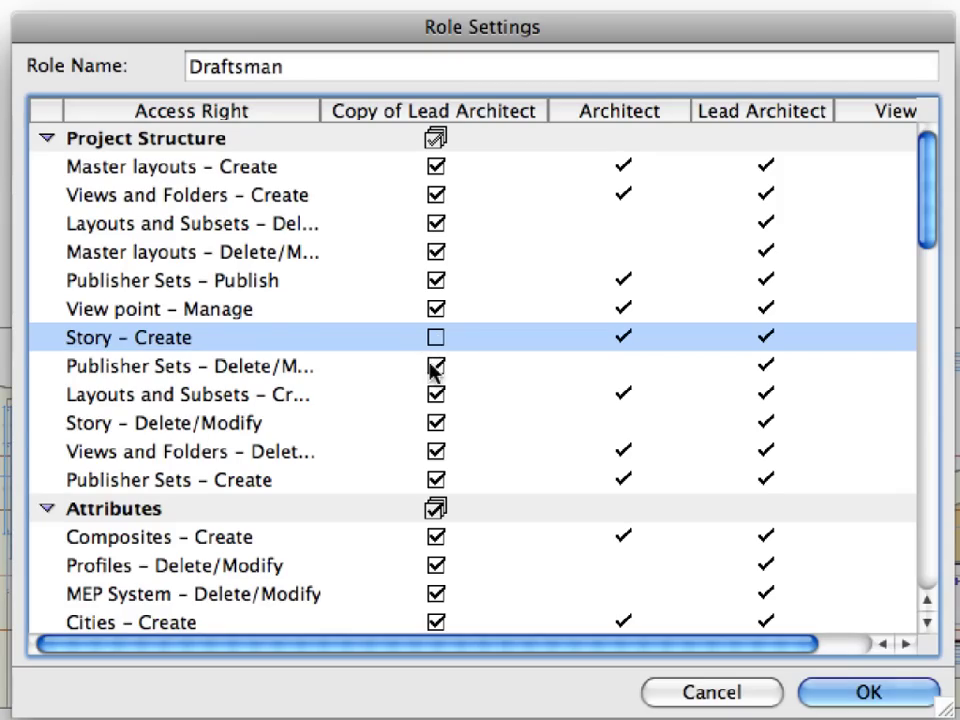
pyautogui.click(436, 423)
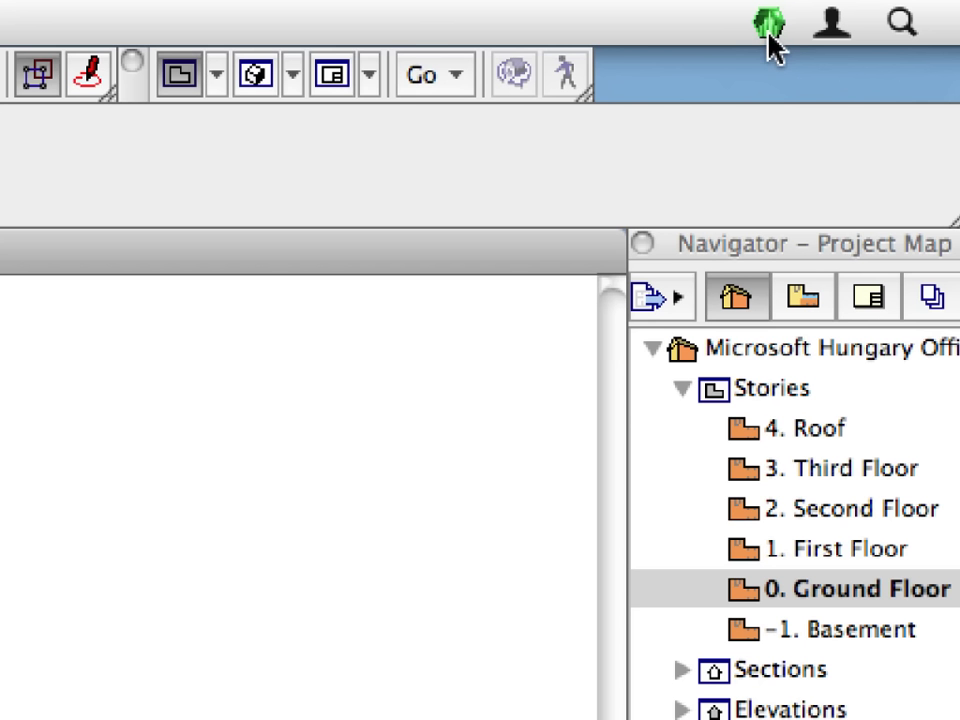
# Step: Open the BIM Server Control Center from the menu-bar icon and launch Server Manager
pyautogui.click(768, 24)
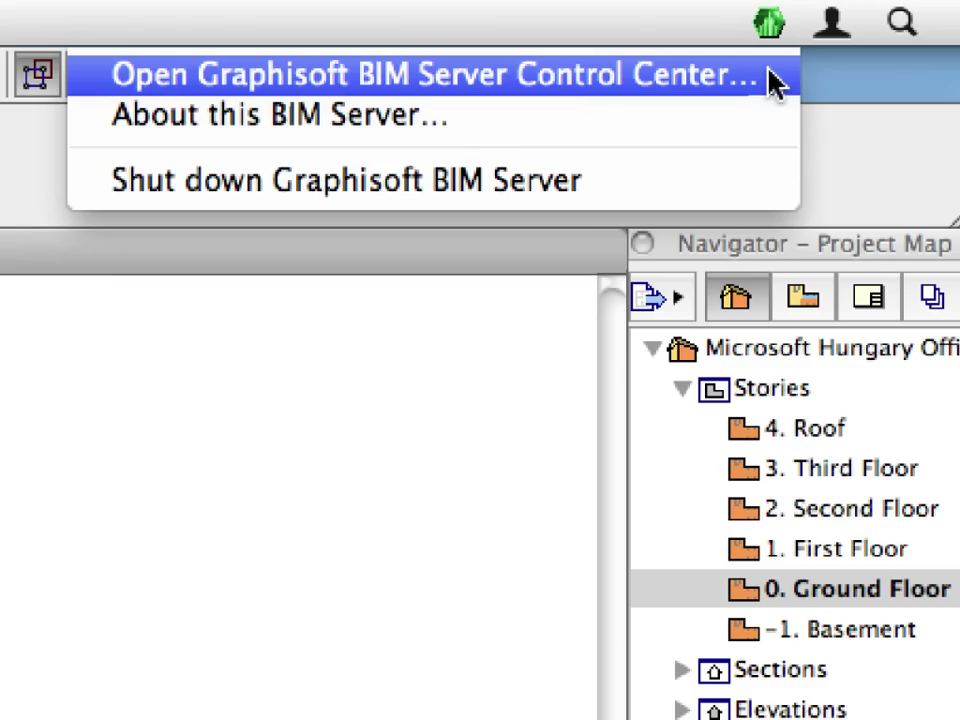
pyautogui.click(772, 80)
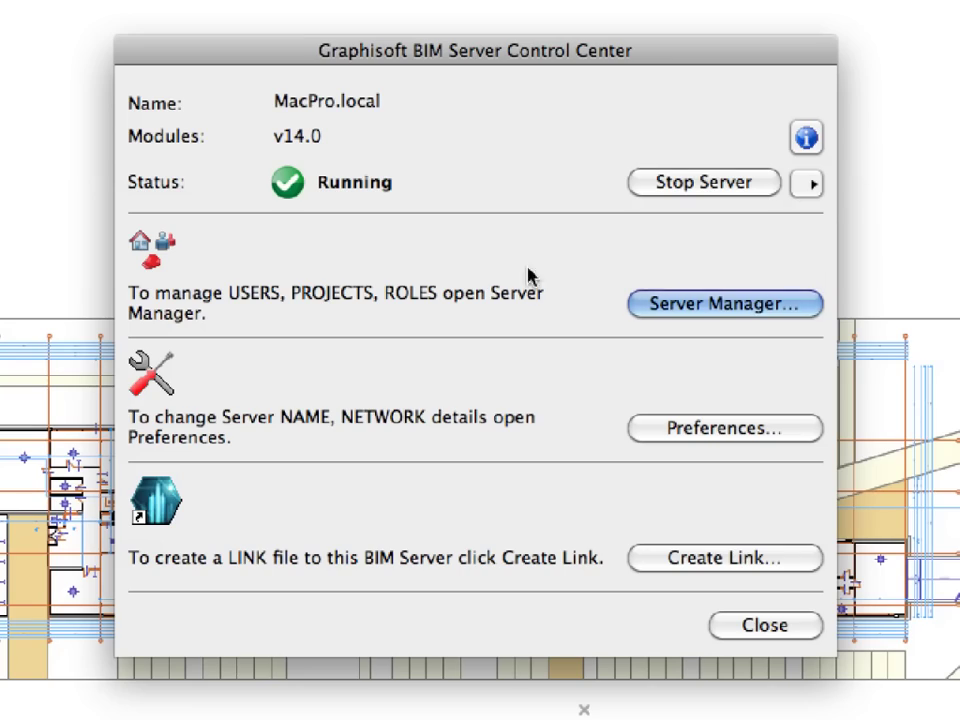
pyautogui.click(806, 313)
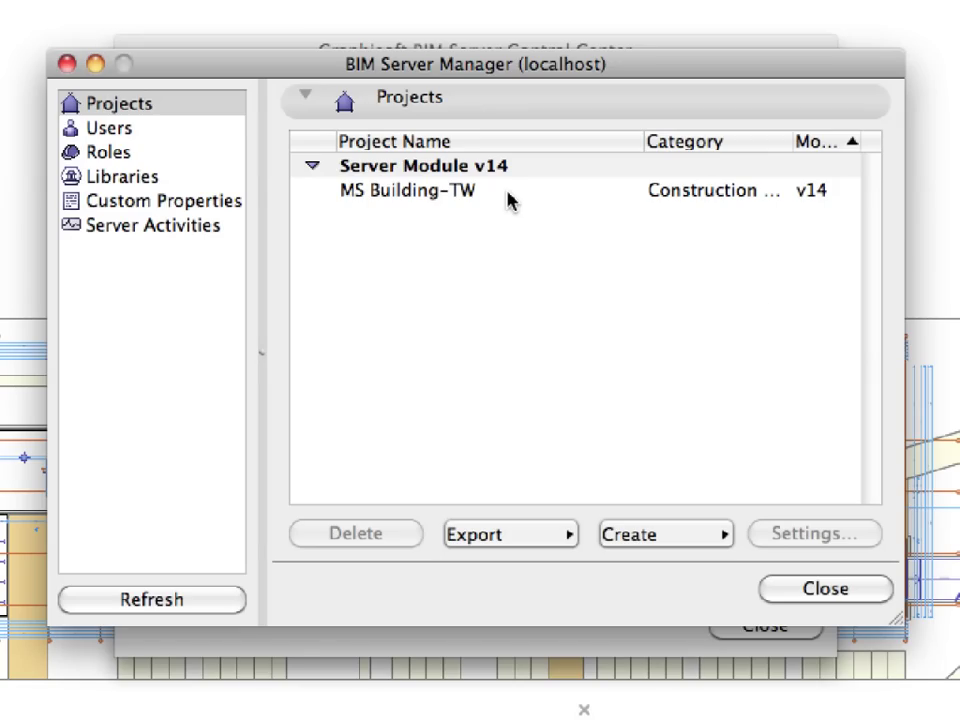
# Step: Select the MS Building-TW project, then switch to the Users page
pyautogui.click(507, 192)
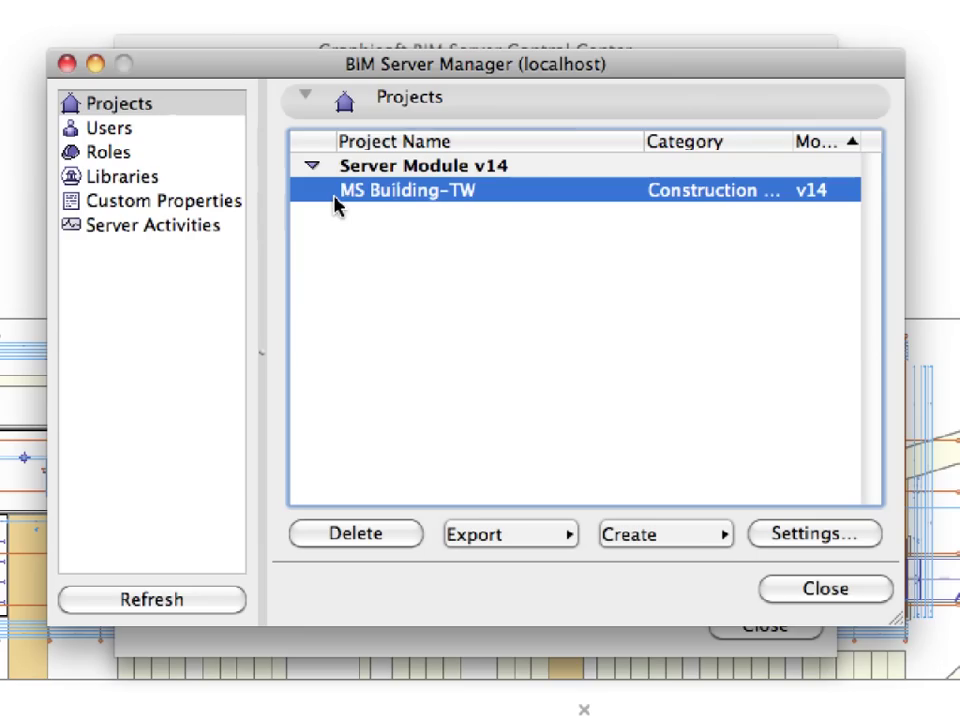
pyautogui.click(611, 236)
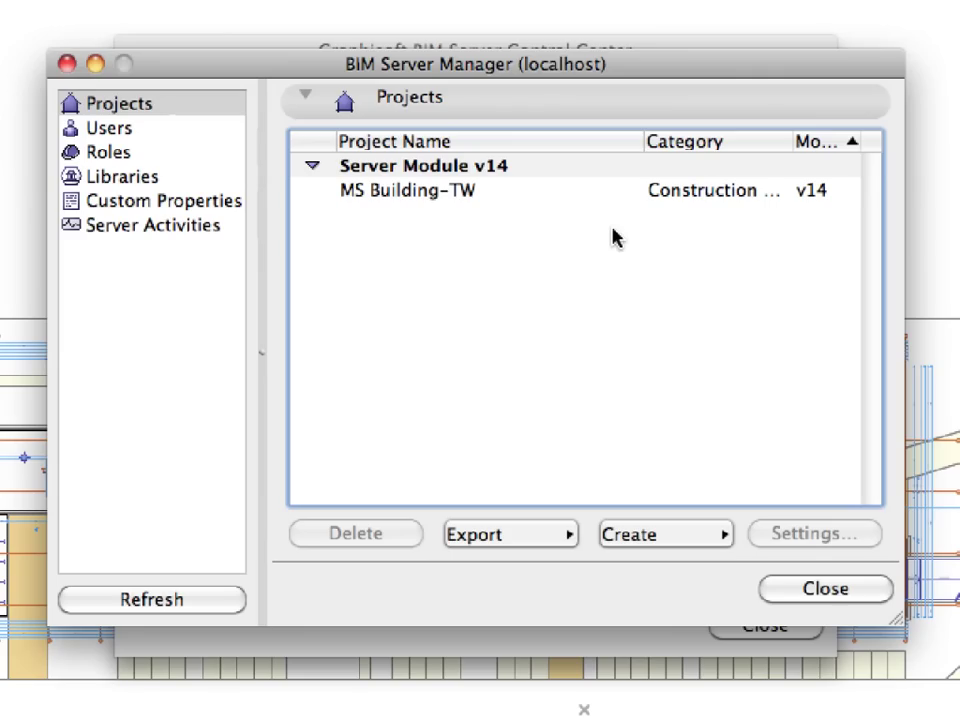
pyautogui.click(578, 198)
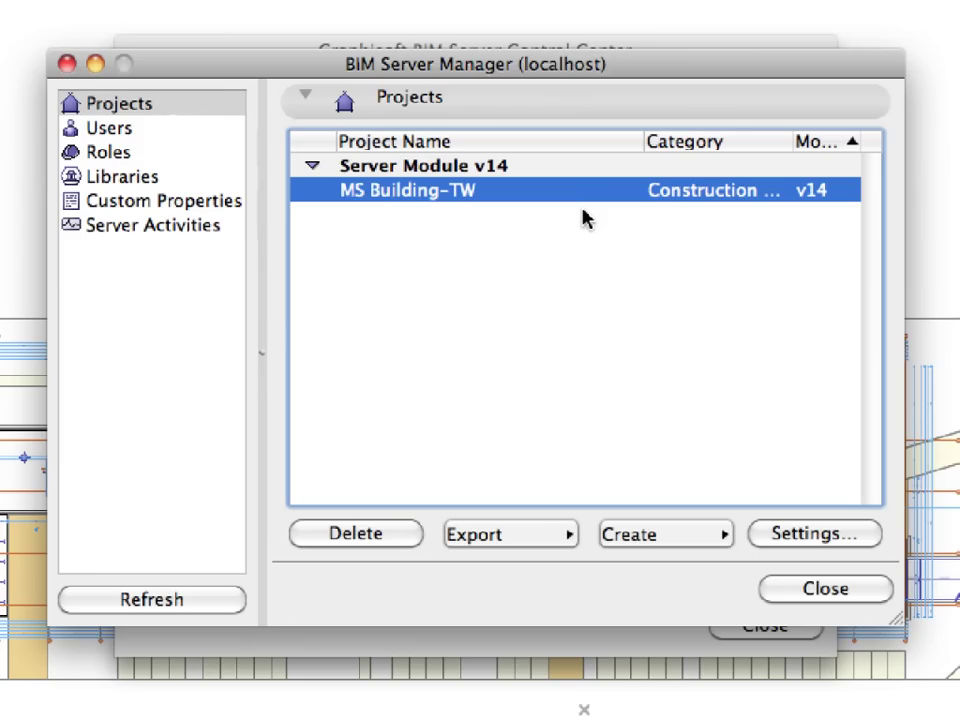
pyautogui.click(152, 128)
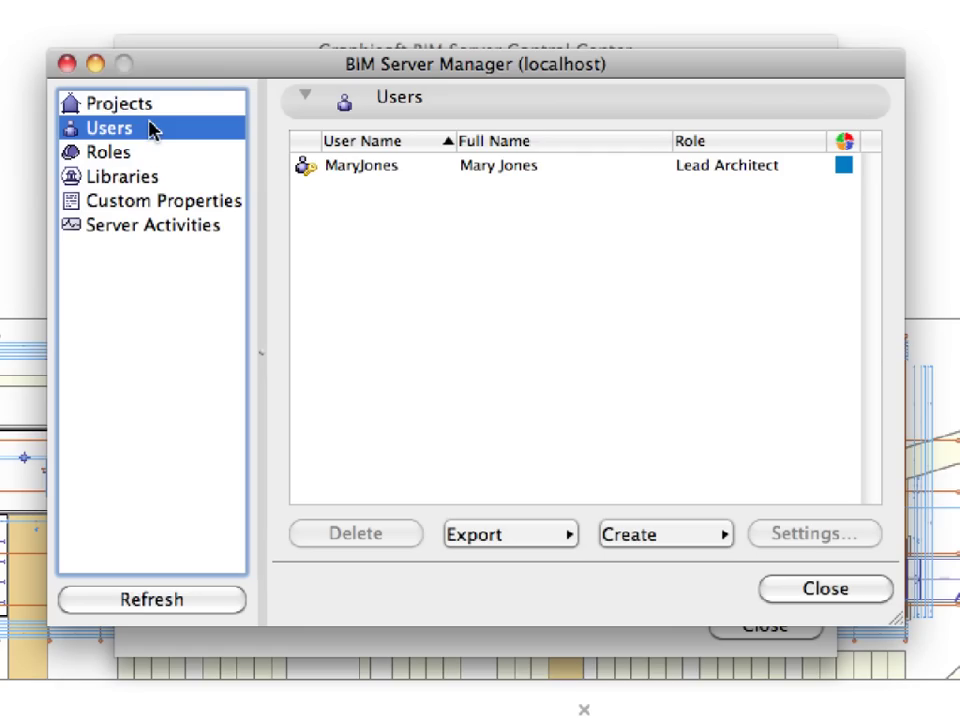
pyautogui.click(617, 177)
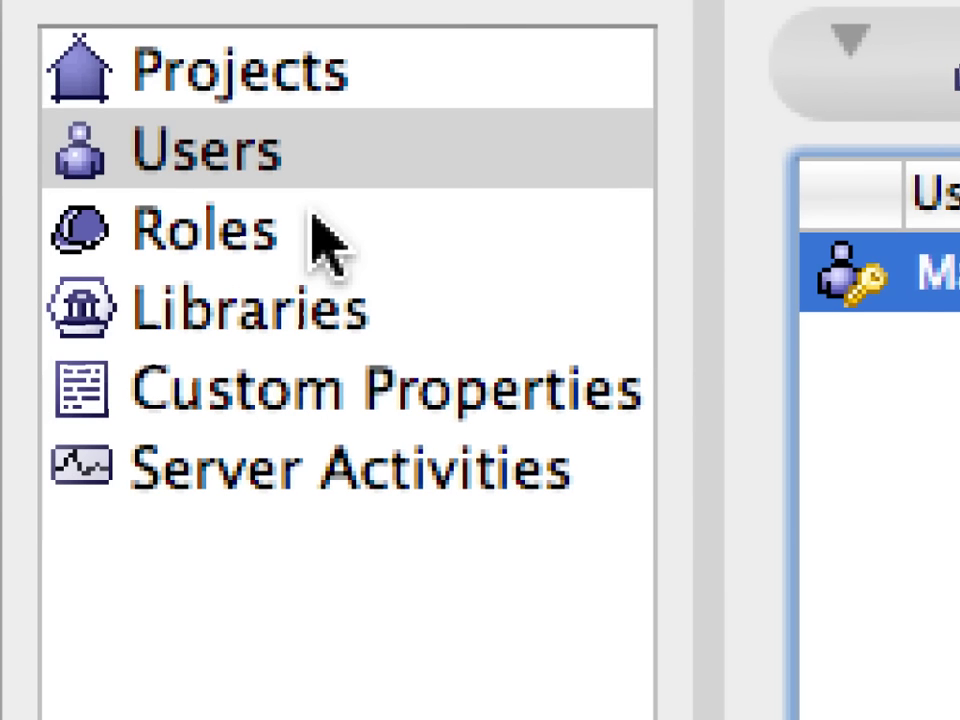
# Step: Open the Roles page and inspect Architect, Draftsman, Lead Architect and Viewer in turn
pyautogui.click(325, 240)
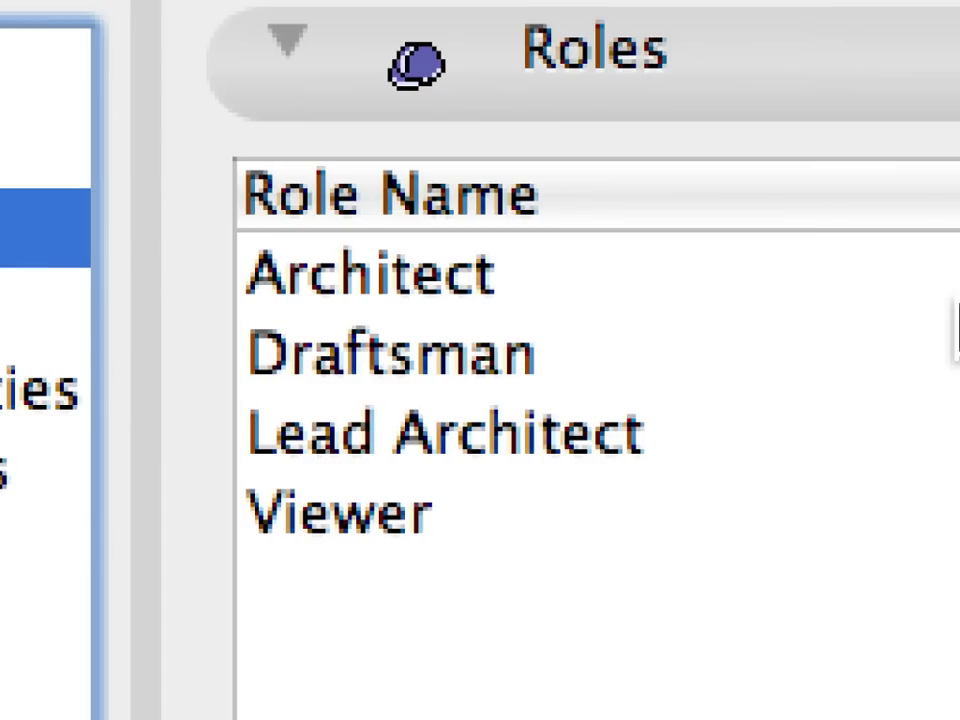
pyautogui.click(697, 287)
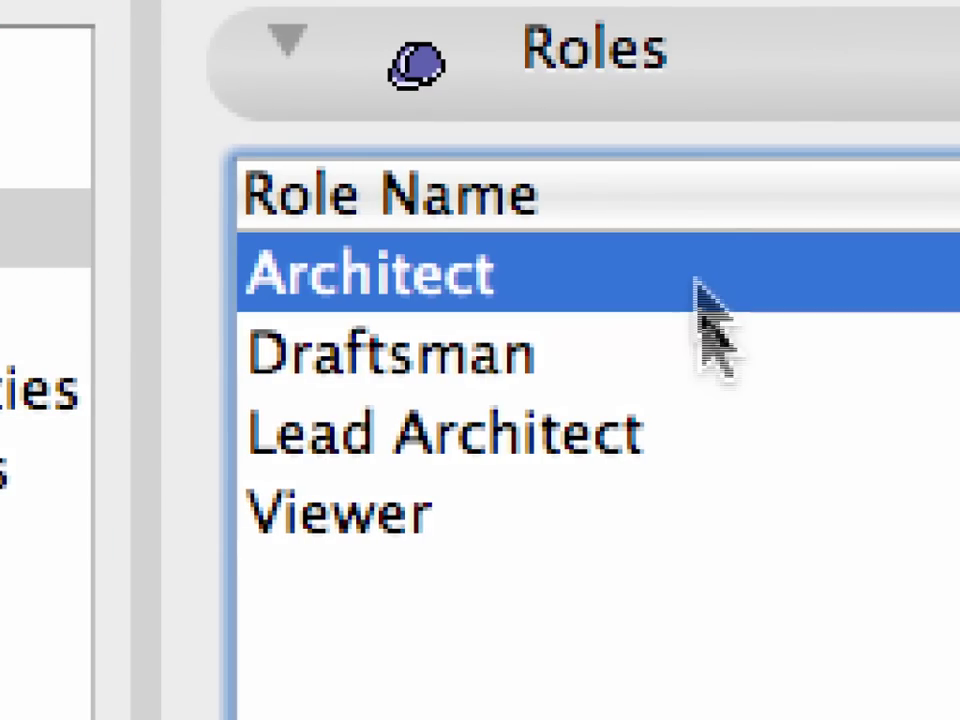
pyautogui.click(713, 347)
pyautogui.click(757, 428)
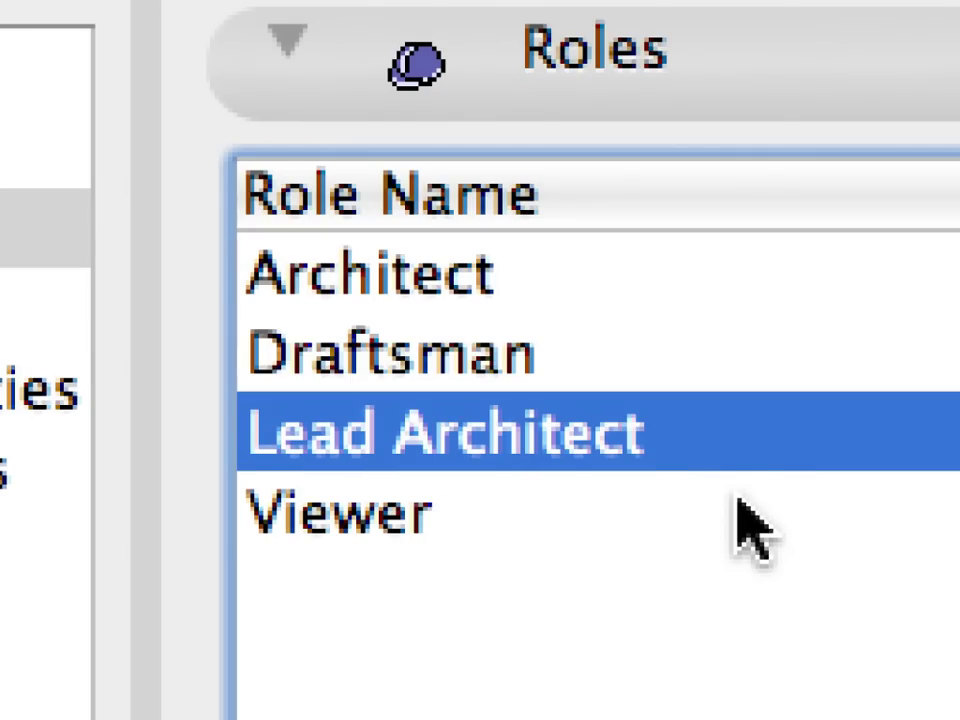
pyautogui.click(737, 500)
pyautogui.click(757, 432)
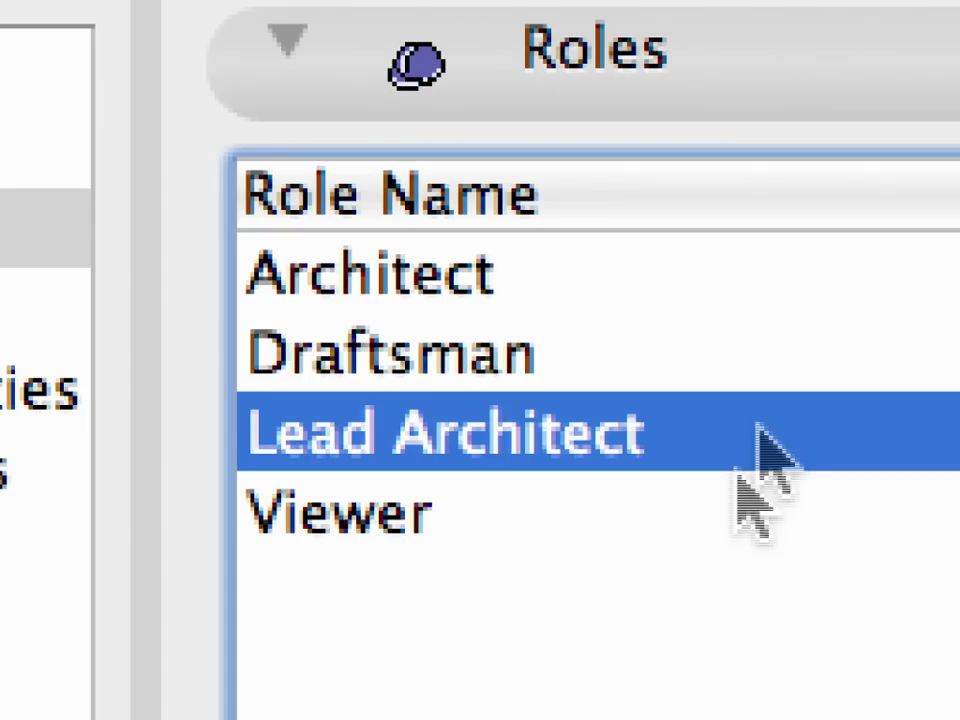
pyautogui.click(700, 300)
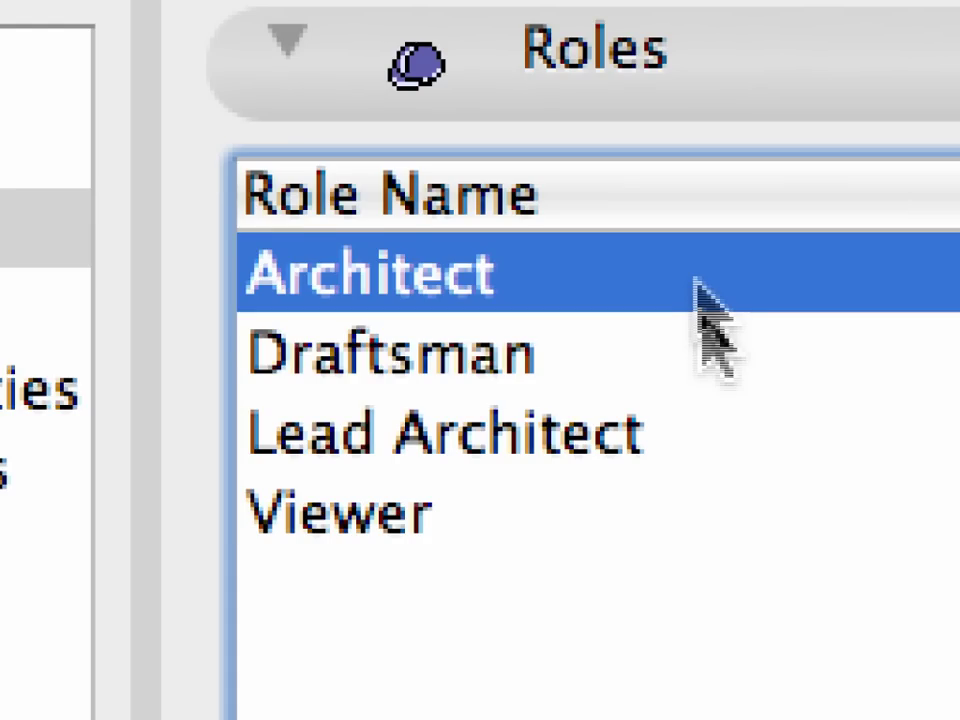
pyautogui.click(714, 345)
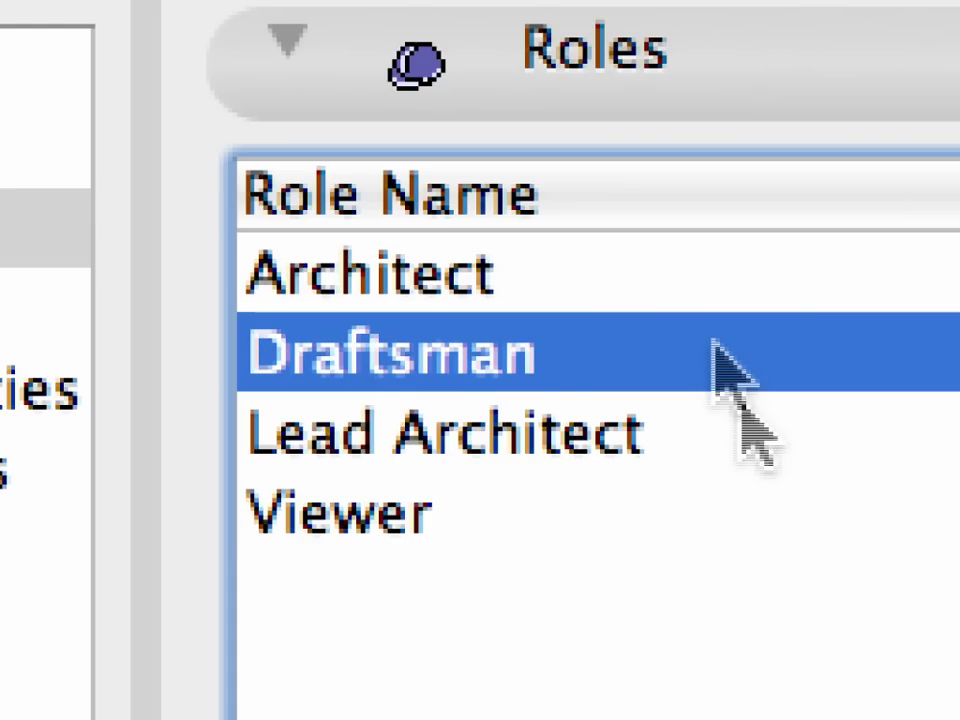
pyautogui.click(736, 497)
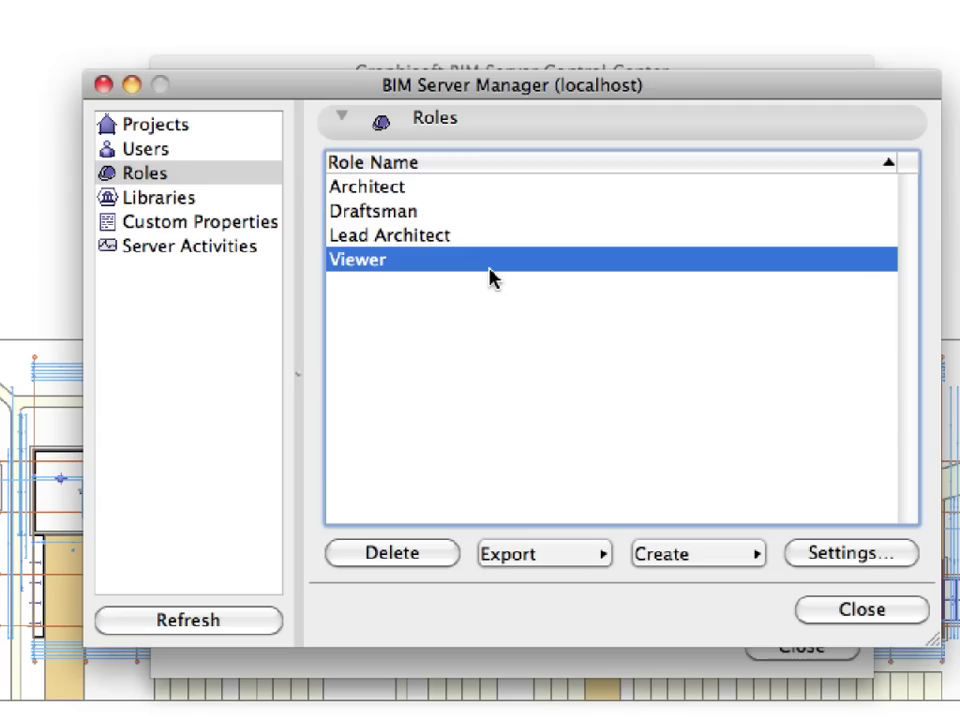
# Step: View the Libraries page with COL-ITG-LIB.lcf selected, then open Custom Properties
pyautogui.click(221, 205)
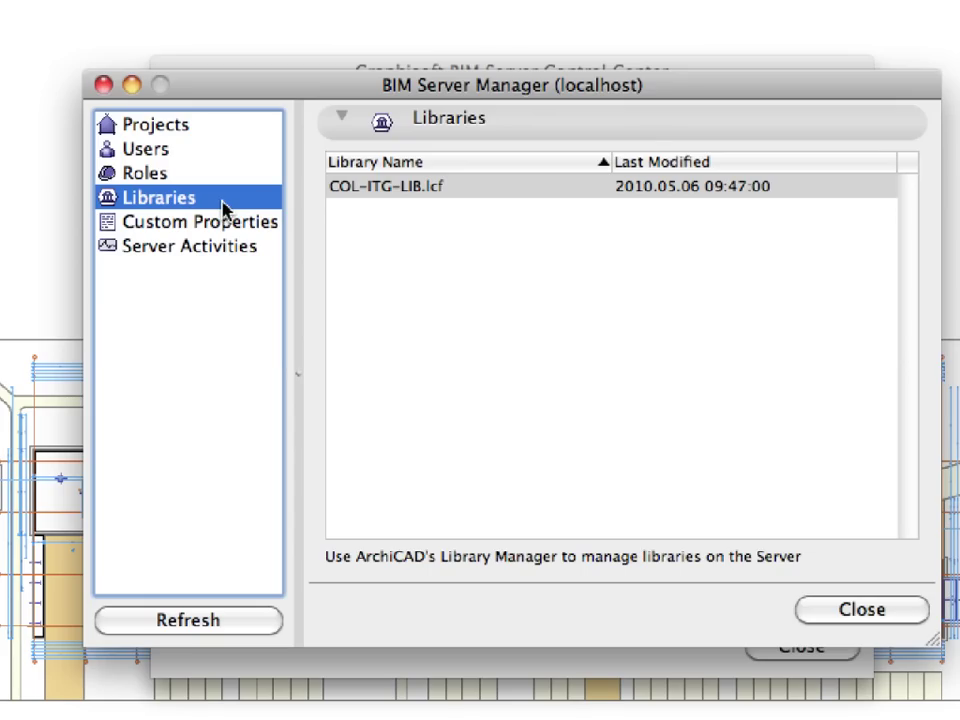
pyautogui.click(486, 200)
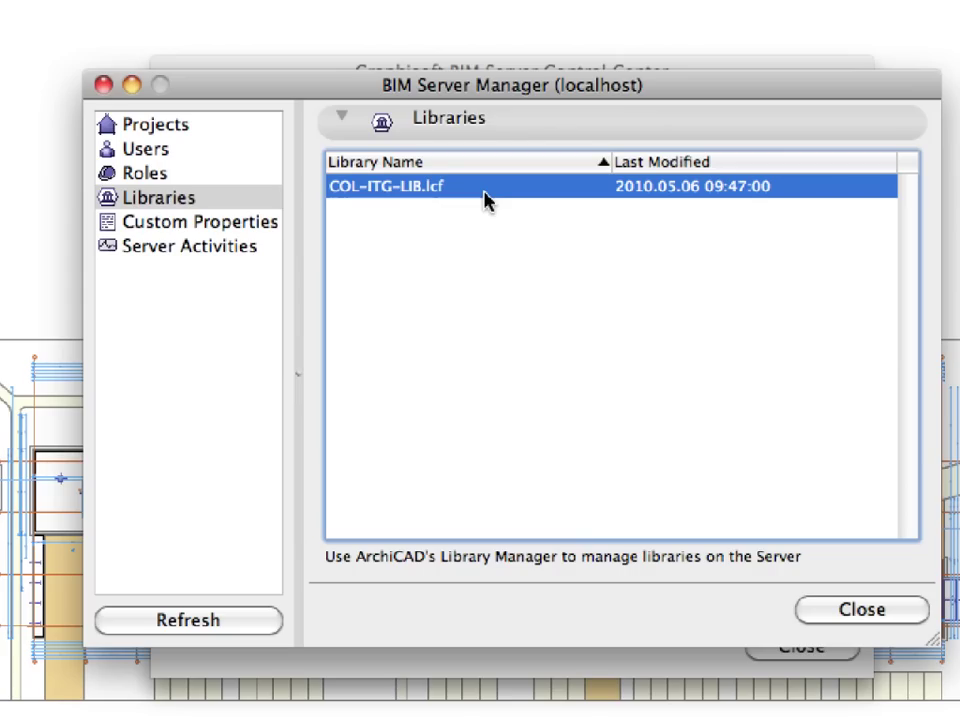
pyautogui.click(225, 229)
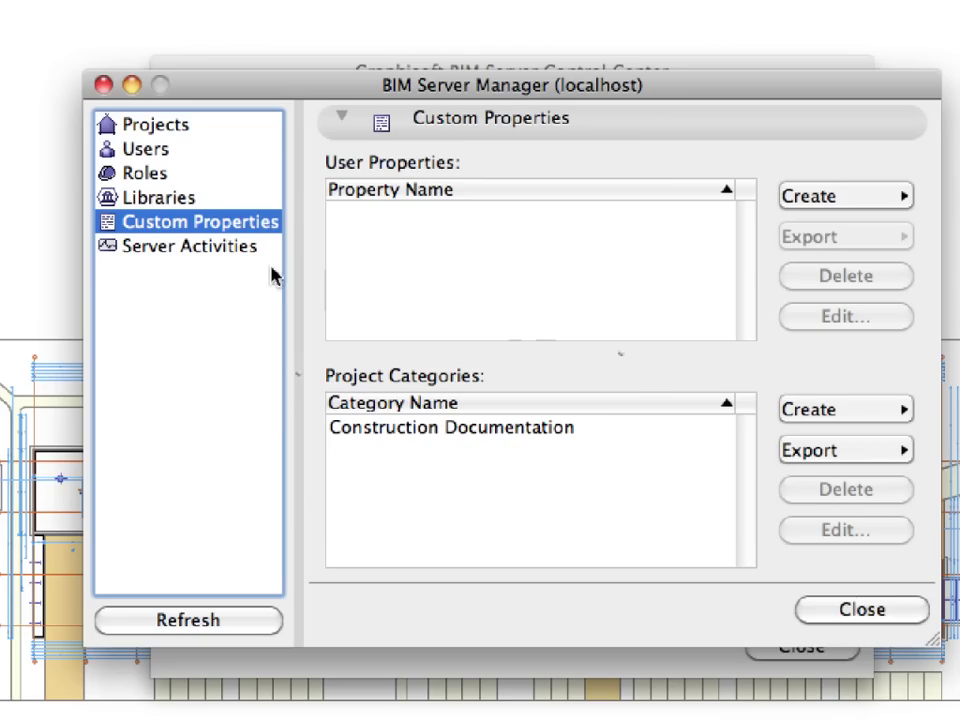
# Step: Open the Server Activities page showing online users, open projects and recent actions
pyautogui.click(238, 250)
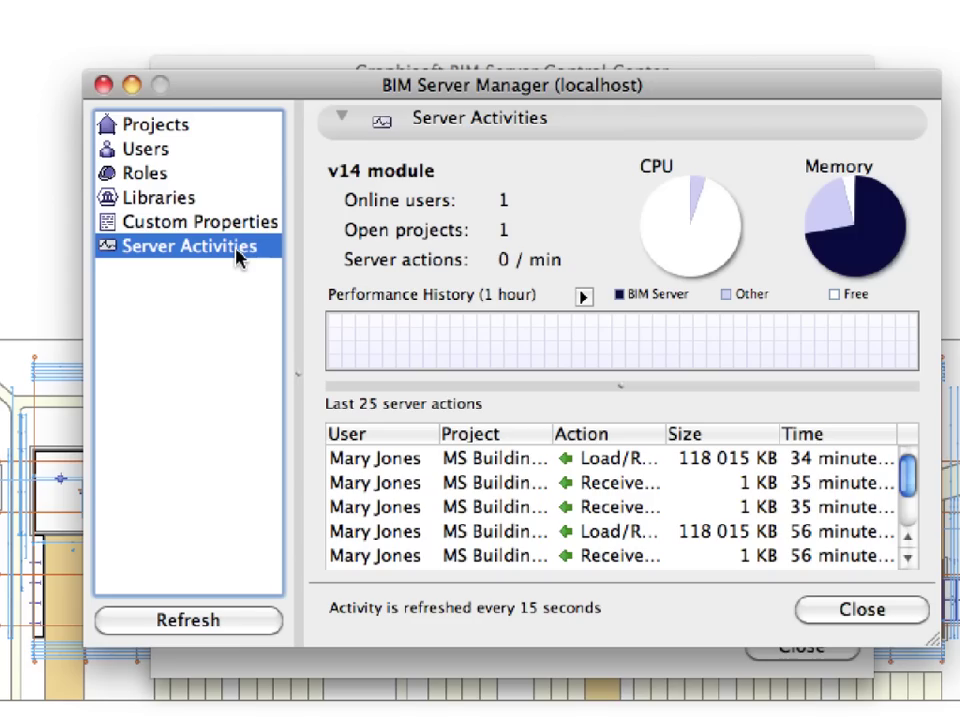
pyautogui.click(584, 297)
pyautogui.click(584, 297)
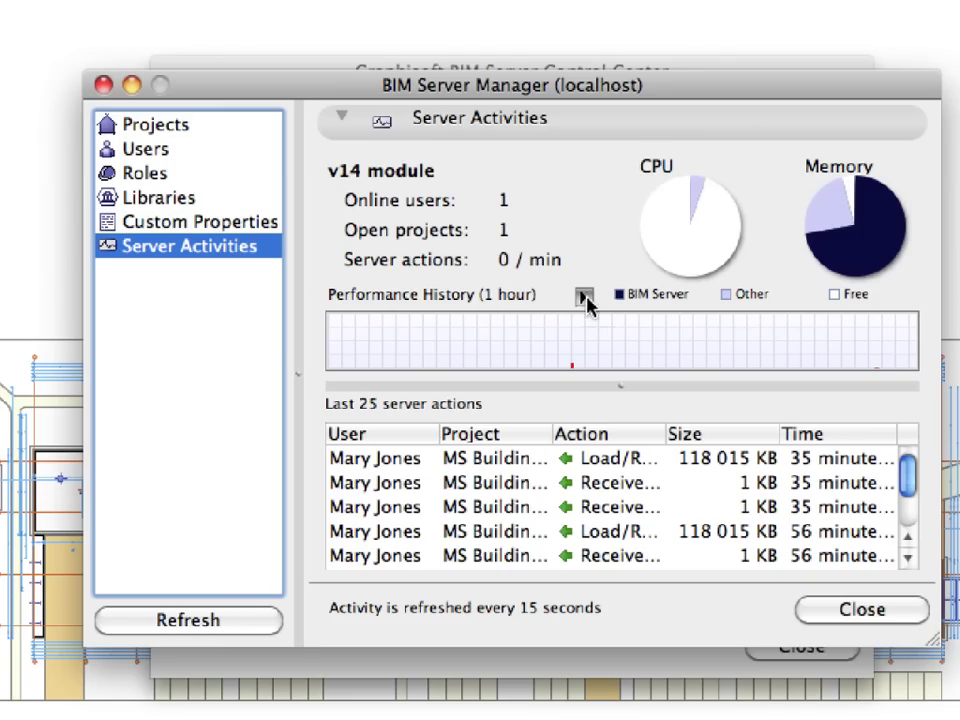
pyautogui.moveTo(748, 341)
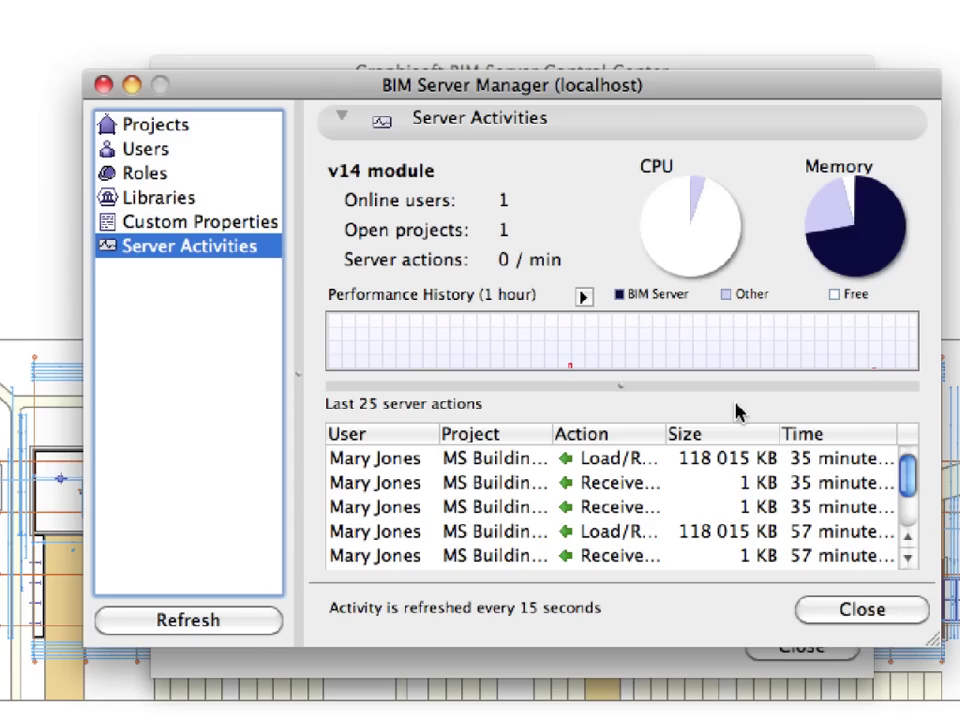
# Step: Return to the Projects page and select MS Building-TW
pyautogui.click(160, 128)
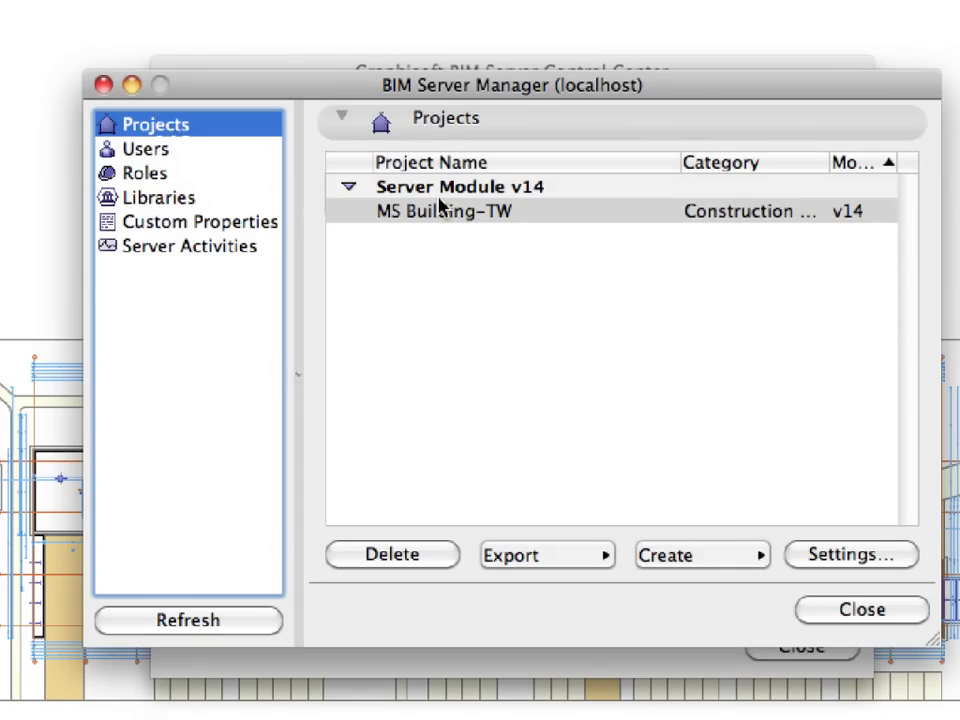
pyautogui.click(517, 220)
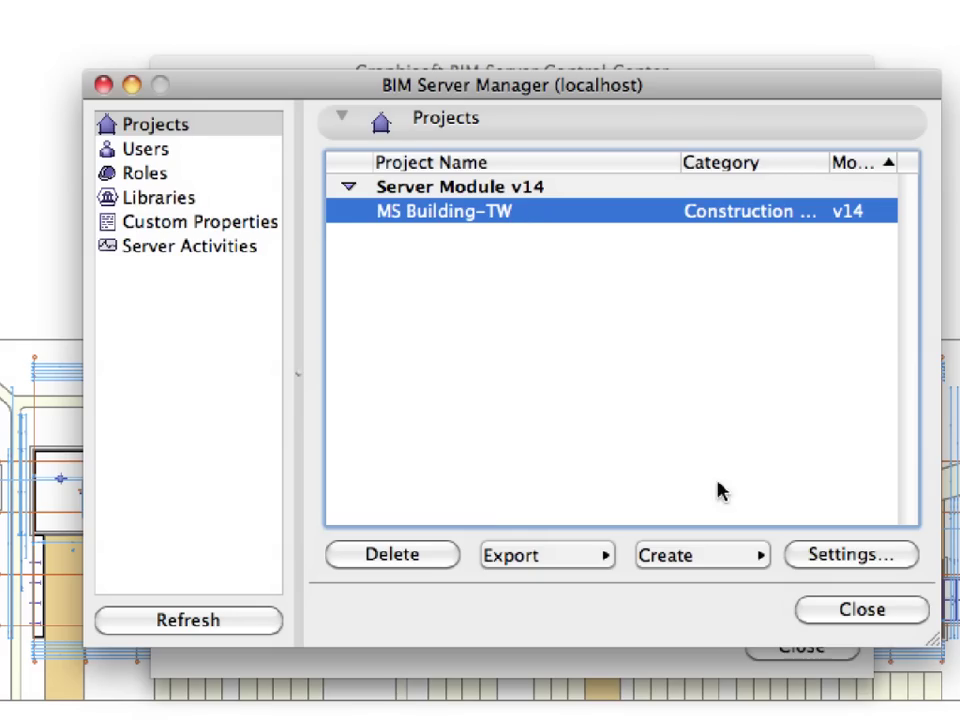
# Step: Open MS Building-TW's project settings and keep Construction Documentation as its category
pyautogui.click(895, 566)
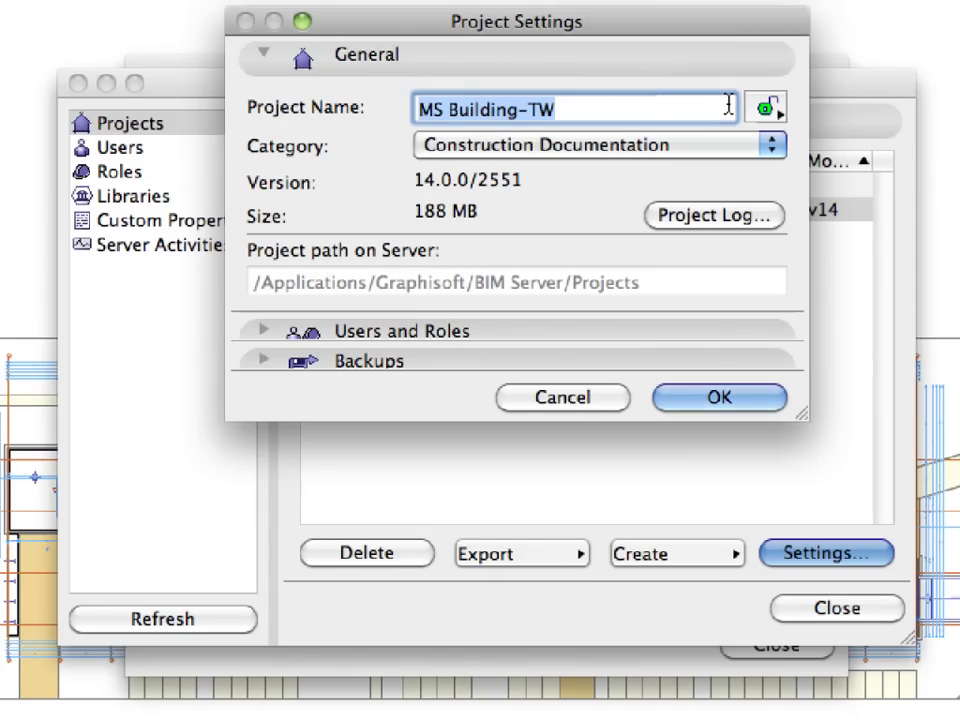
pyautogui.click(651, 155)
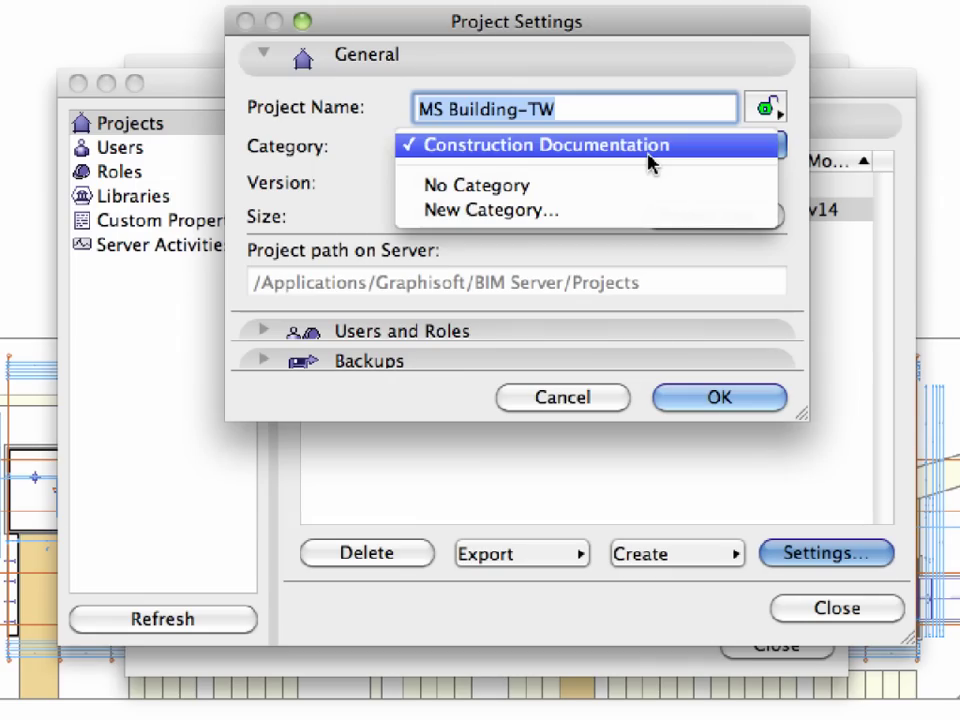
pyautogui.click(648, 160)
pyautogui.click(656, 222)
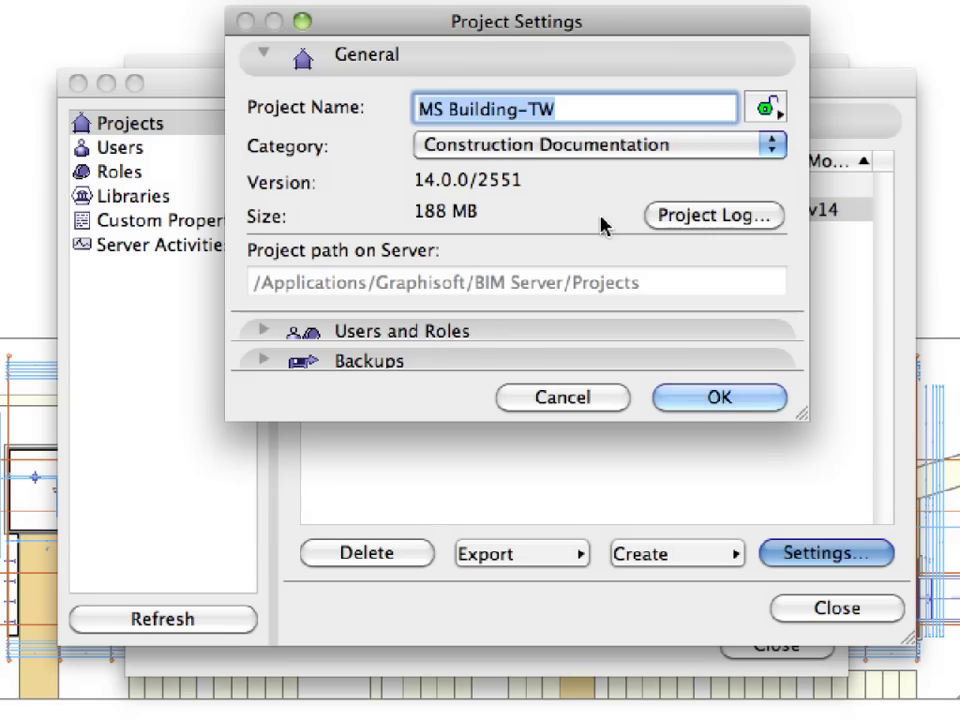
# Step: Review users, roles and backups (both automatic and manual), cancel unchanged, then show the Roles page
pyautogui.click(470, 64)
pyautogui.click(469, 86)
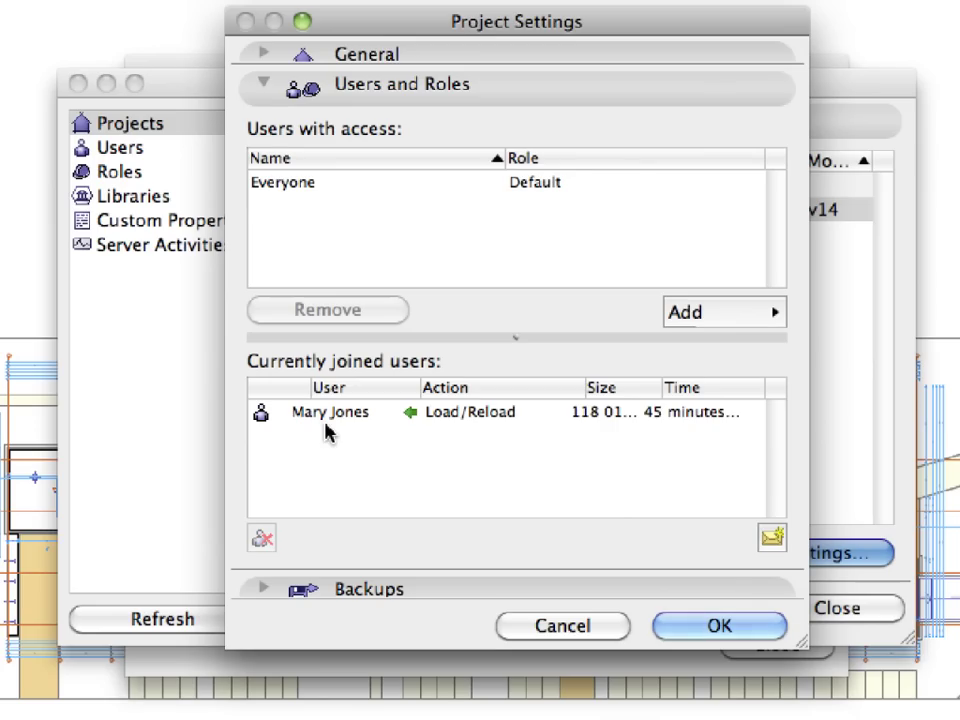
pyautogui.click(518, 95)
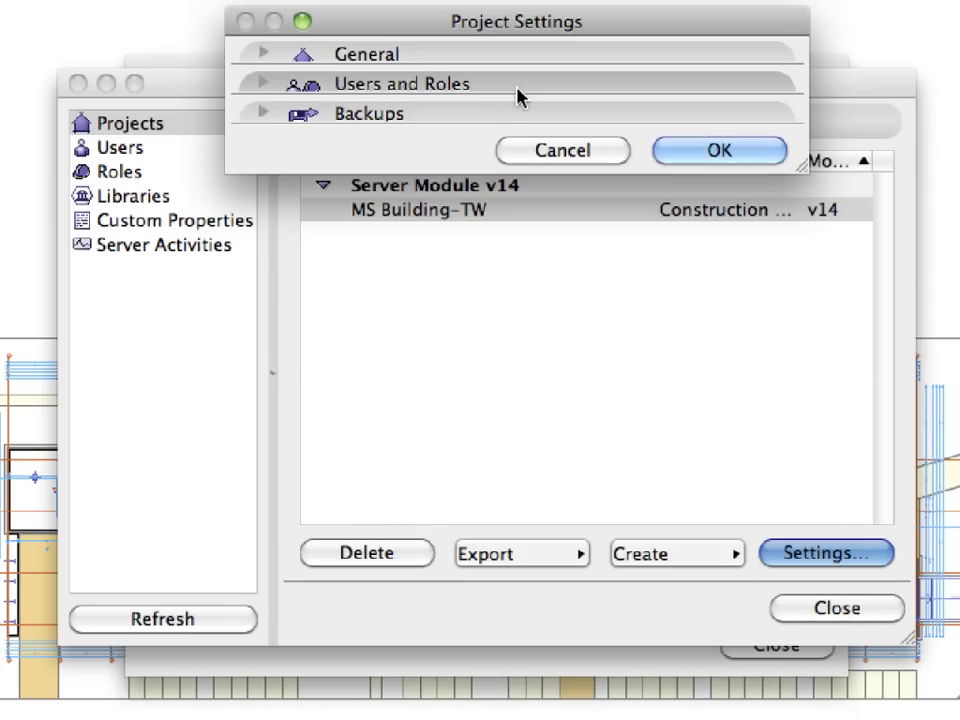
pyautogui.click(511, 117)
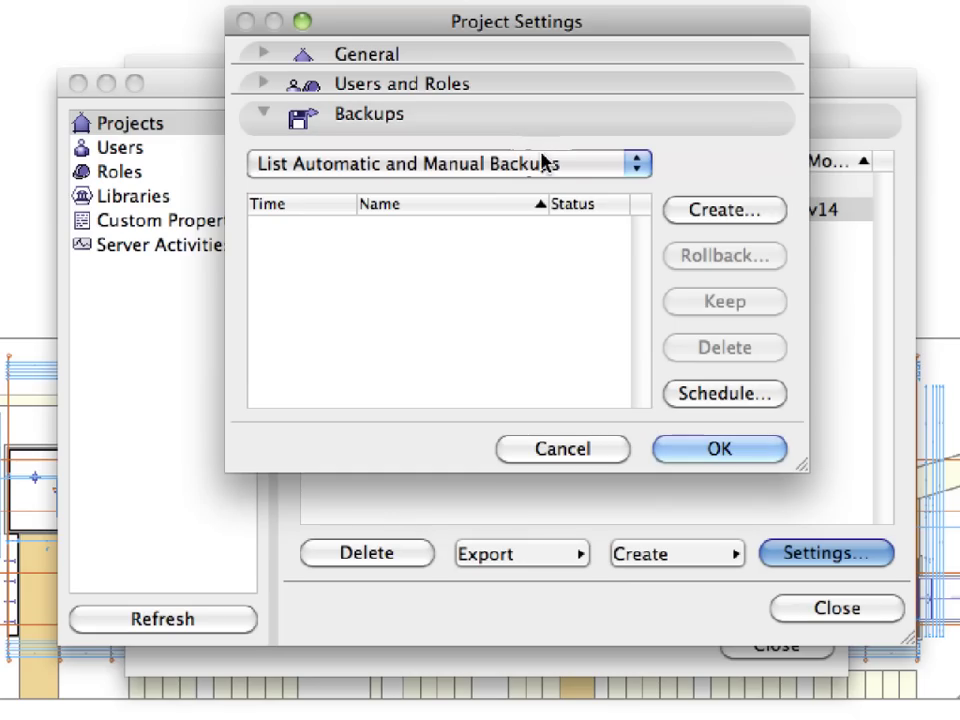
pyautogui.click(607, 170)
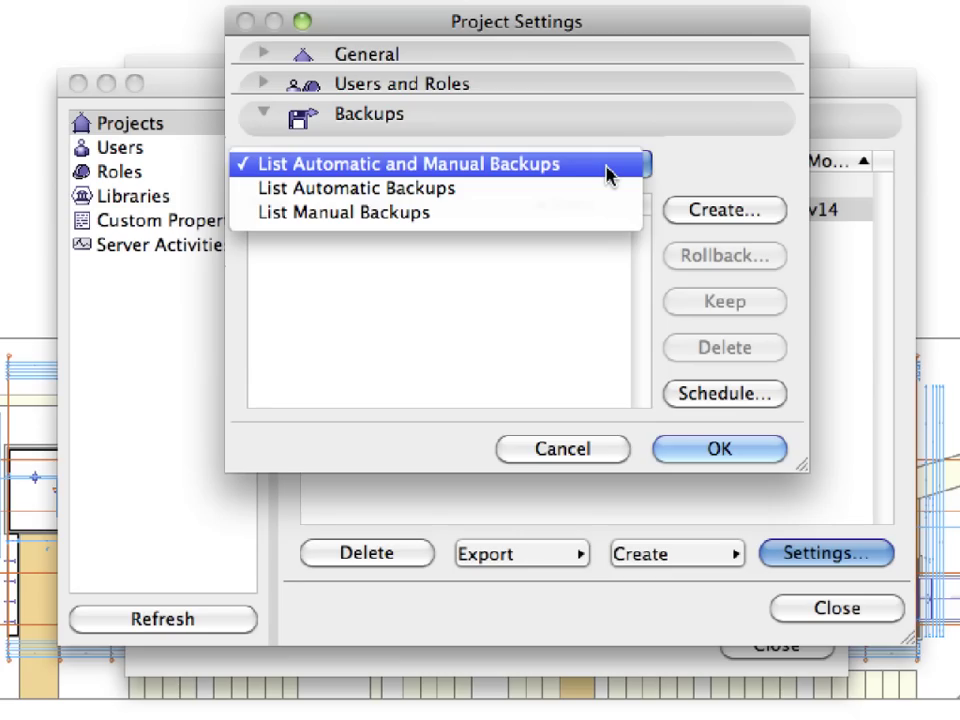
pyautogui.click(697, 175)
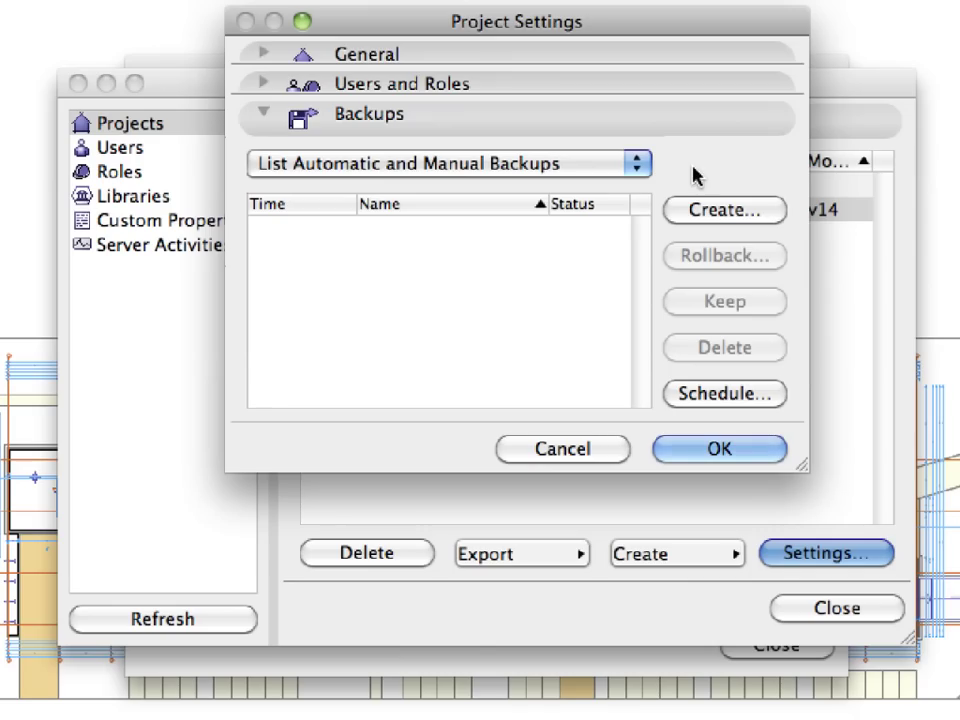
pyautogui.click(557, 449)
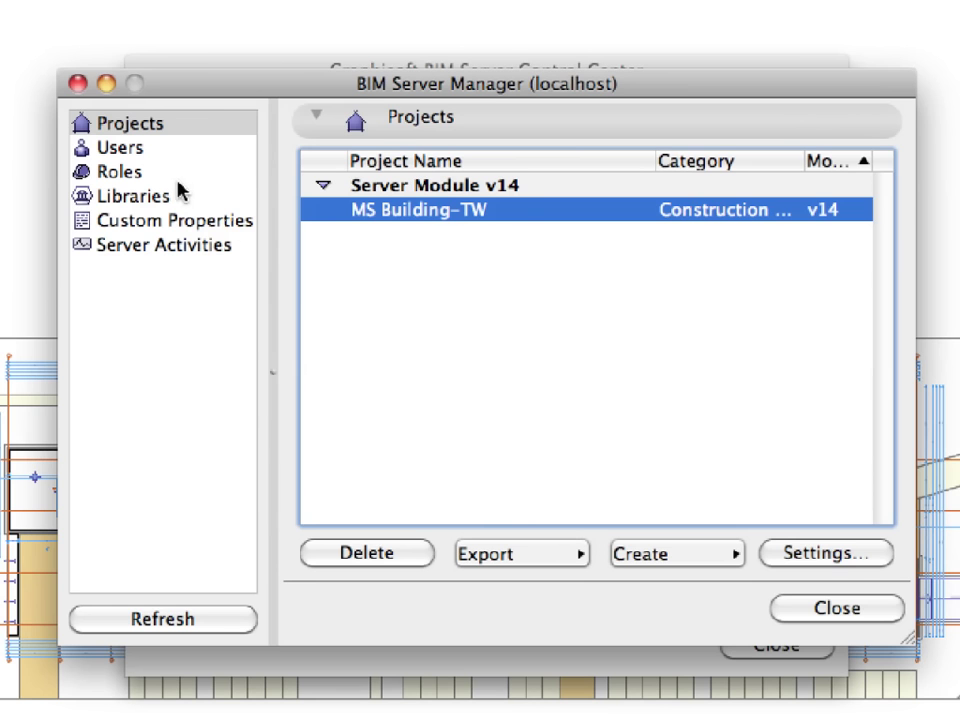
pyautogui.click(125, 148)
pyautogui.click(152, 166)
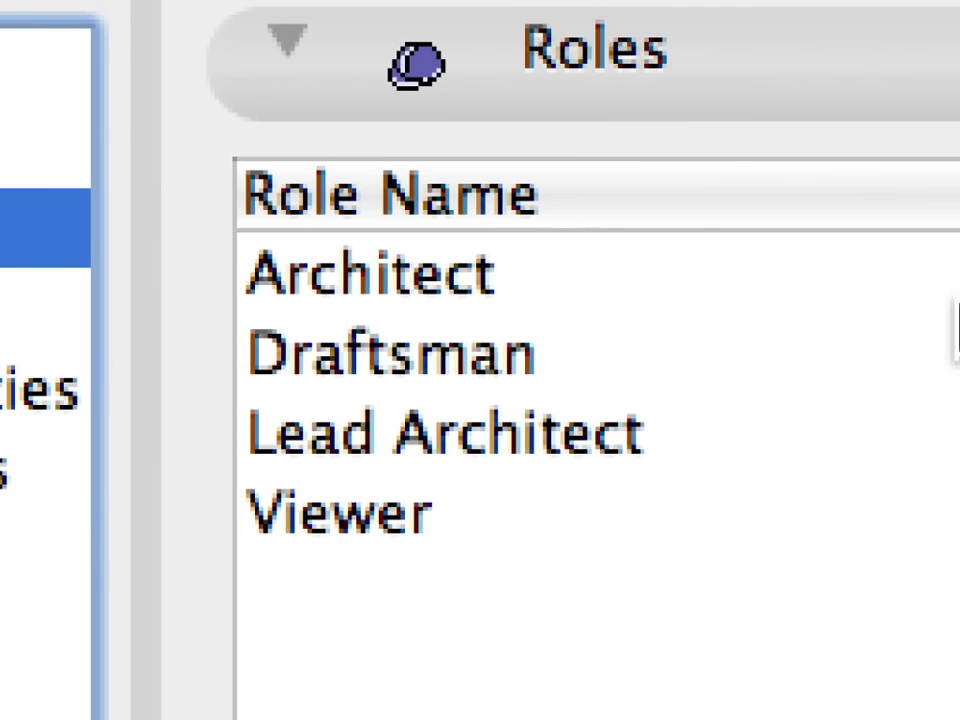
pyautogui.click(696, 290)
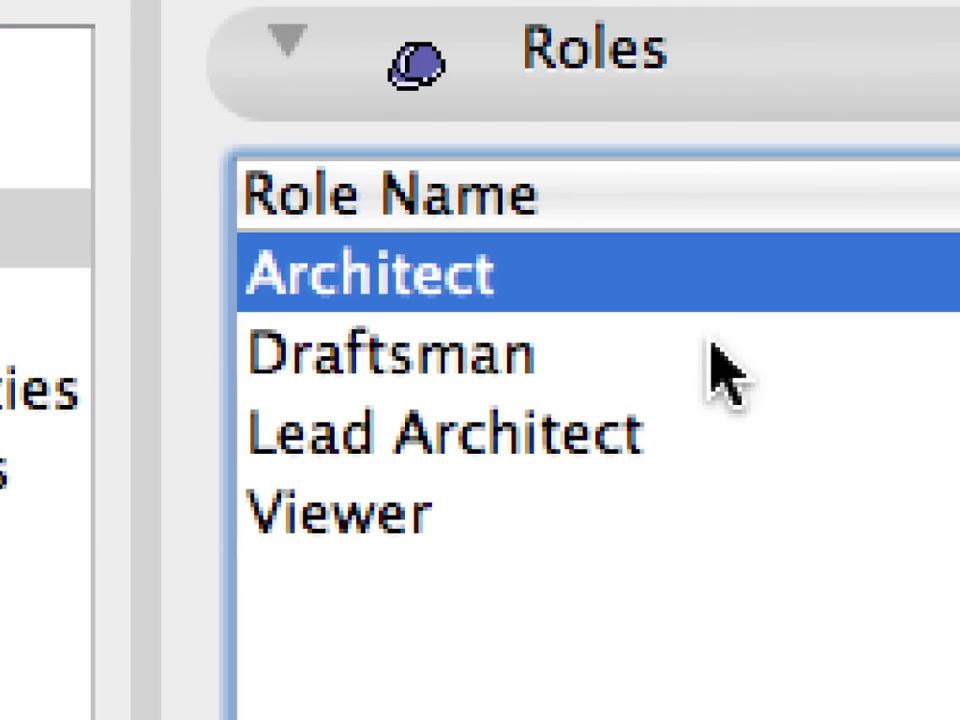
pyautogui.click(712, 352)
pyautogui.click(760, 430)
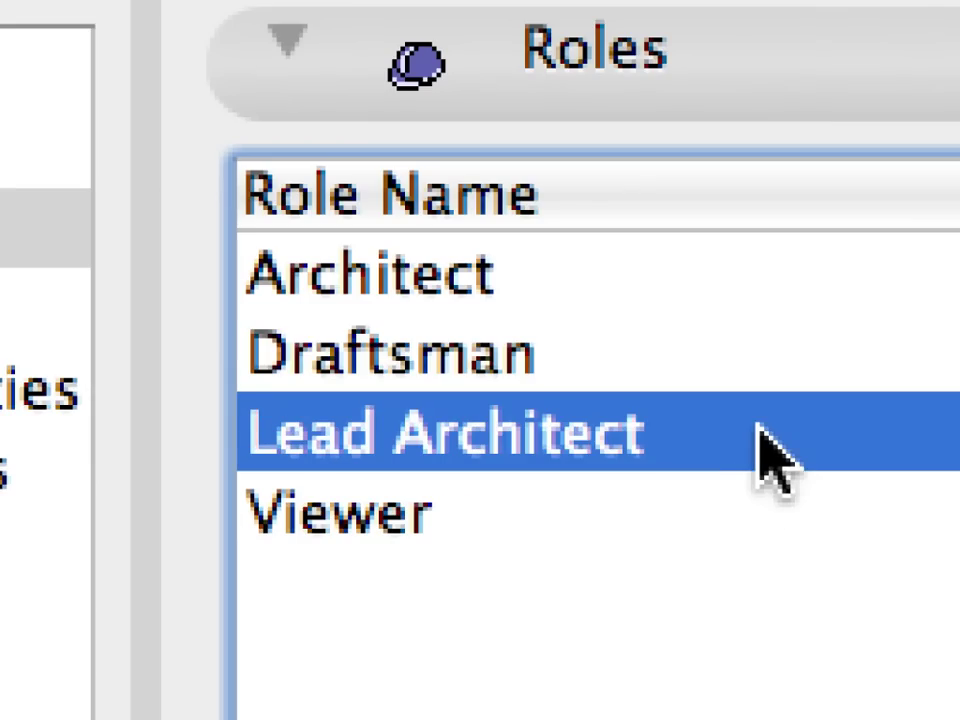
pyautogui.click(737, 505)
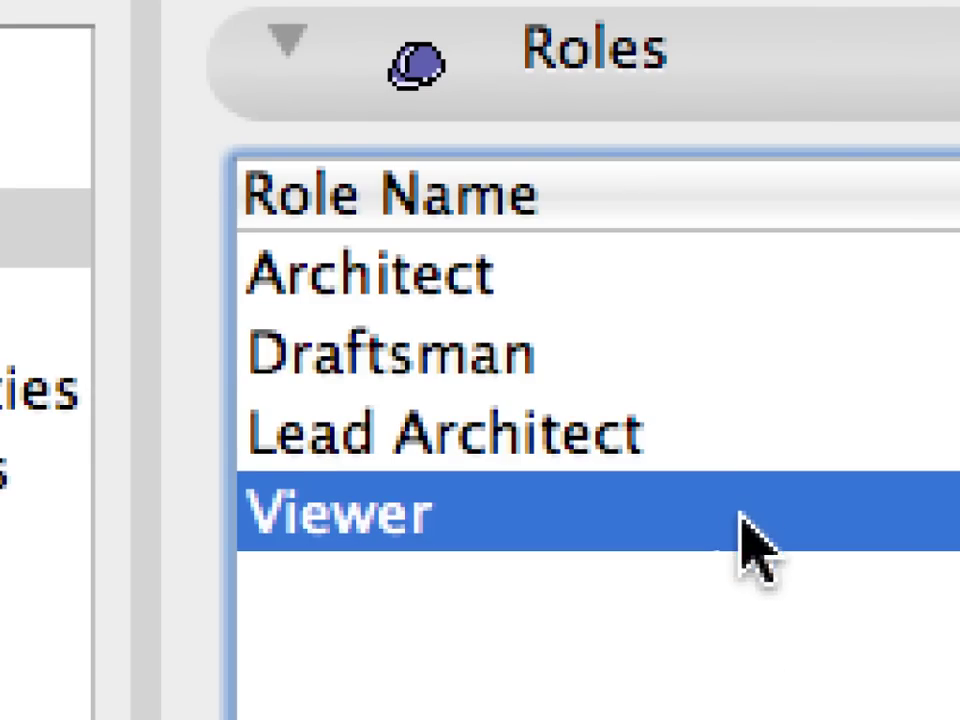
pyautogui.click(667, 362)
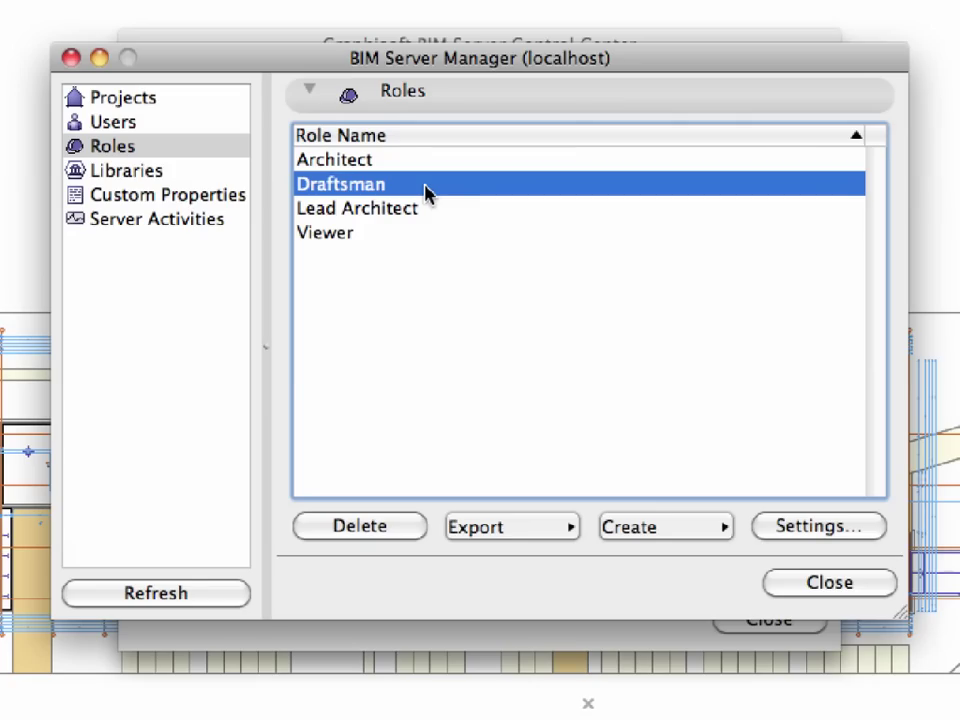
pyautogui.click(858, 525)
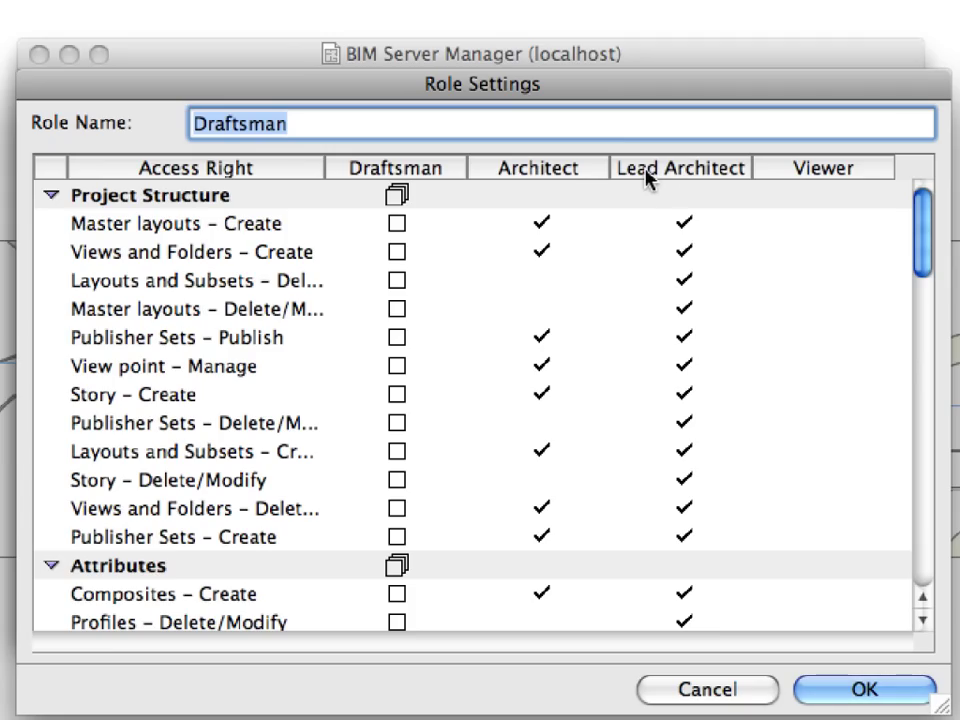
pyautogui.press('Tab')
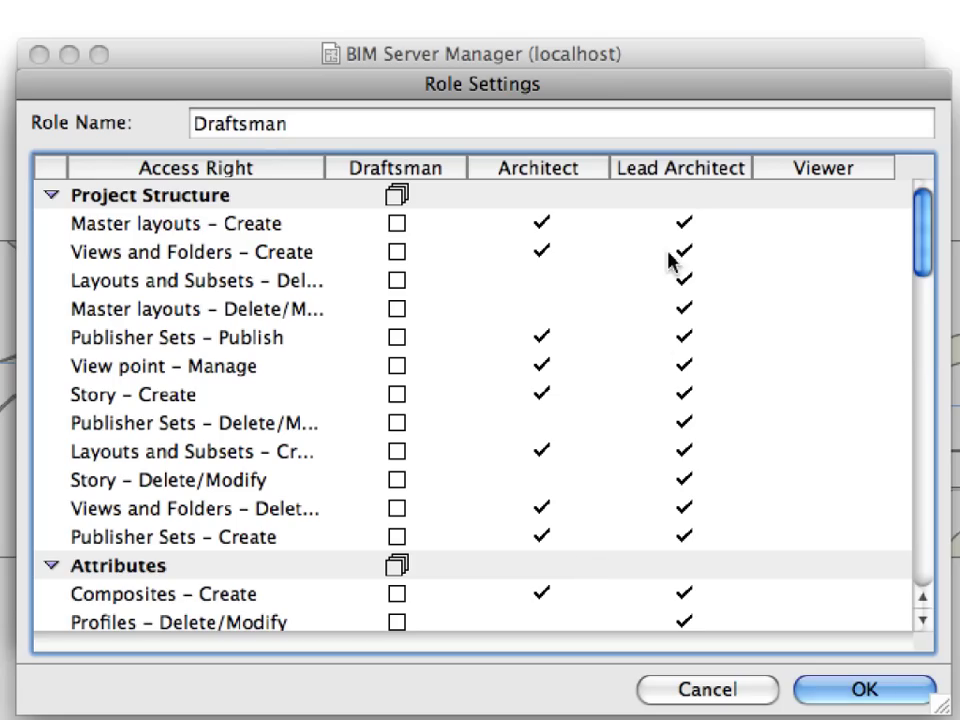
pyautogui.click(214, 201)
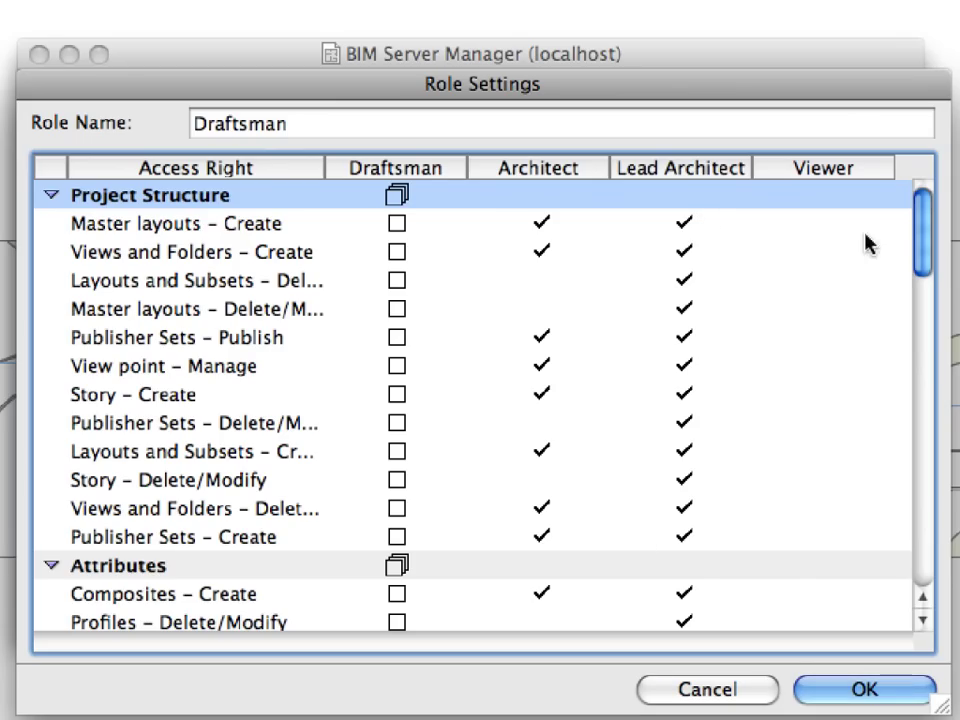
pyautogui.moveTo(924, 251); pyautogui.dragTo(921, 318)
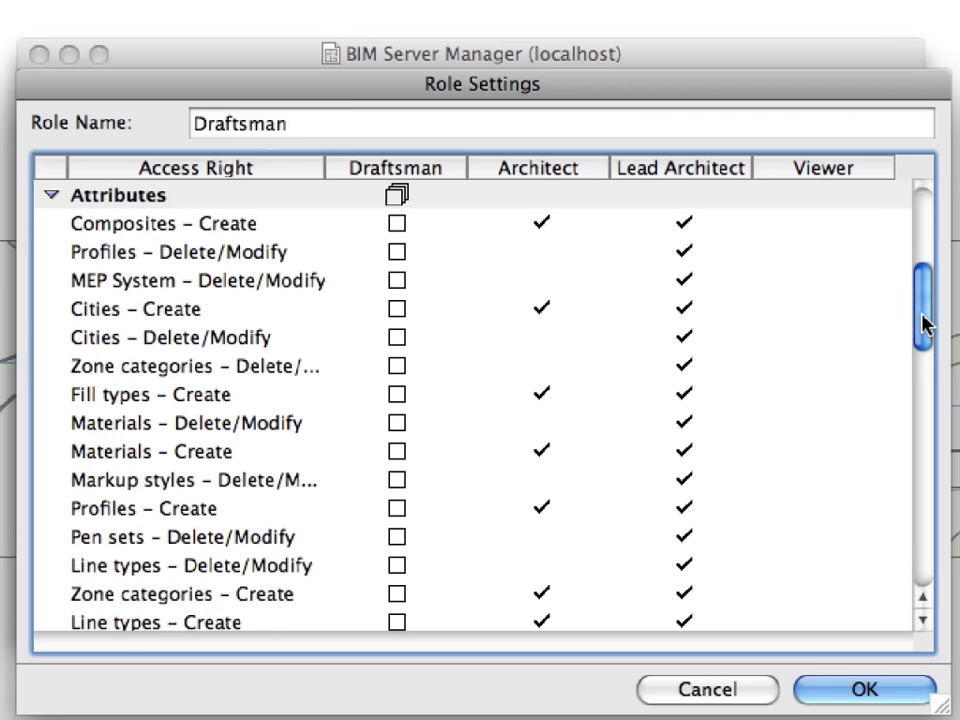
pyautogui.moveTo(922, 318); pyautogui.dragTo(927, 453)
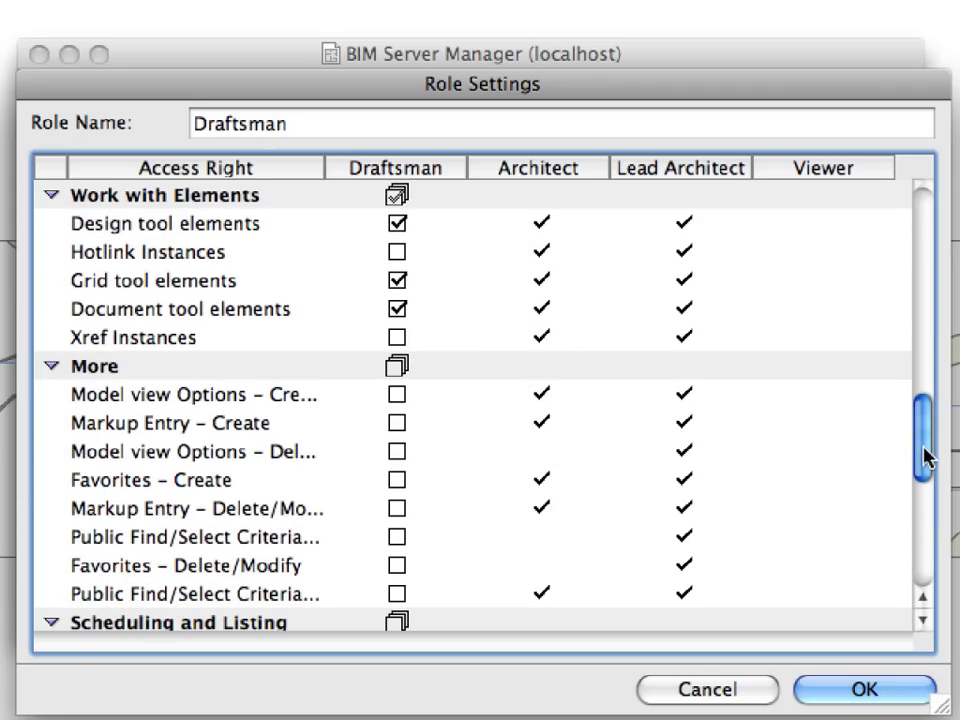
pyautogui.moveTo(925, 455); pyautogui.dragTo(926, 574)
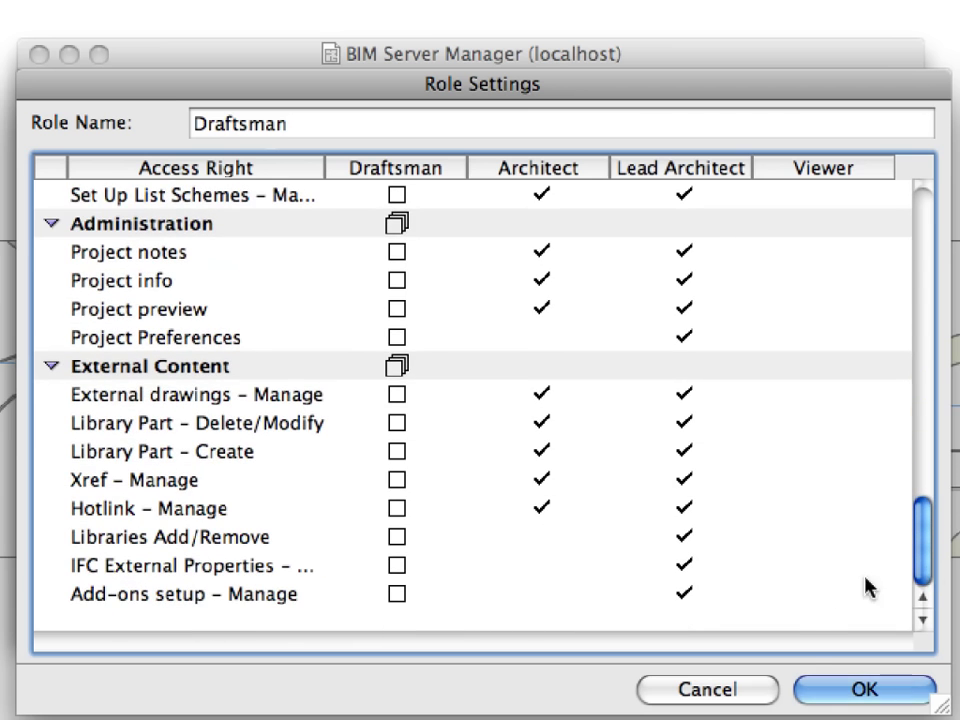
pyautogui.click(770, 702)
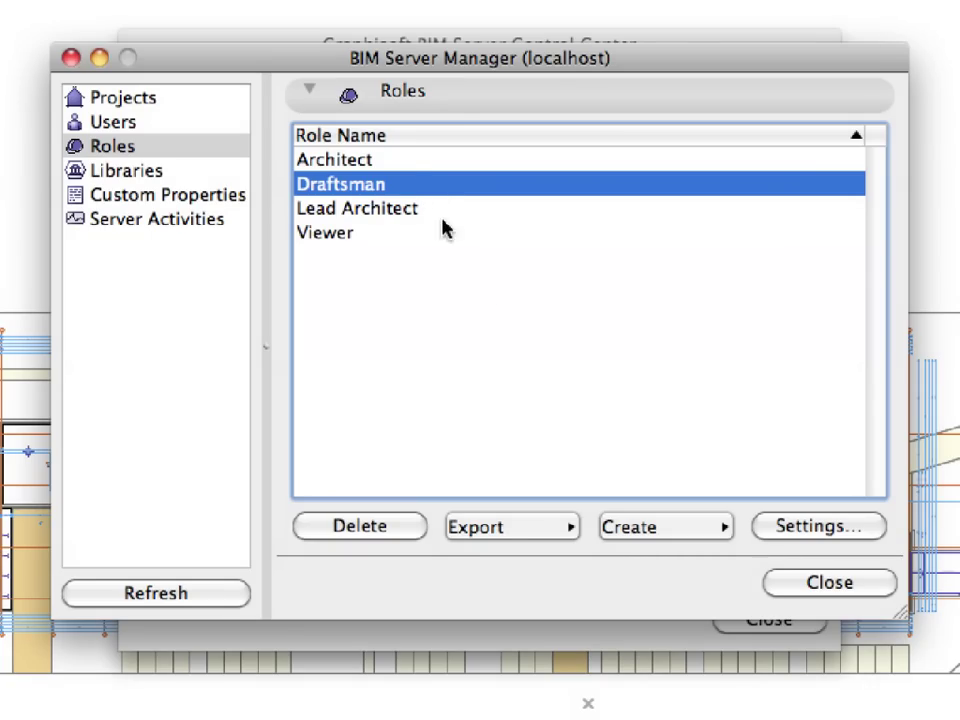
# Step: Delete the Draftsman role and confirm in the Attention dialog
pyautogui.click(402, 533)
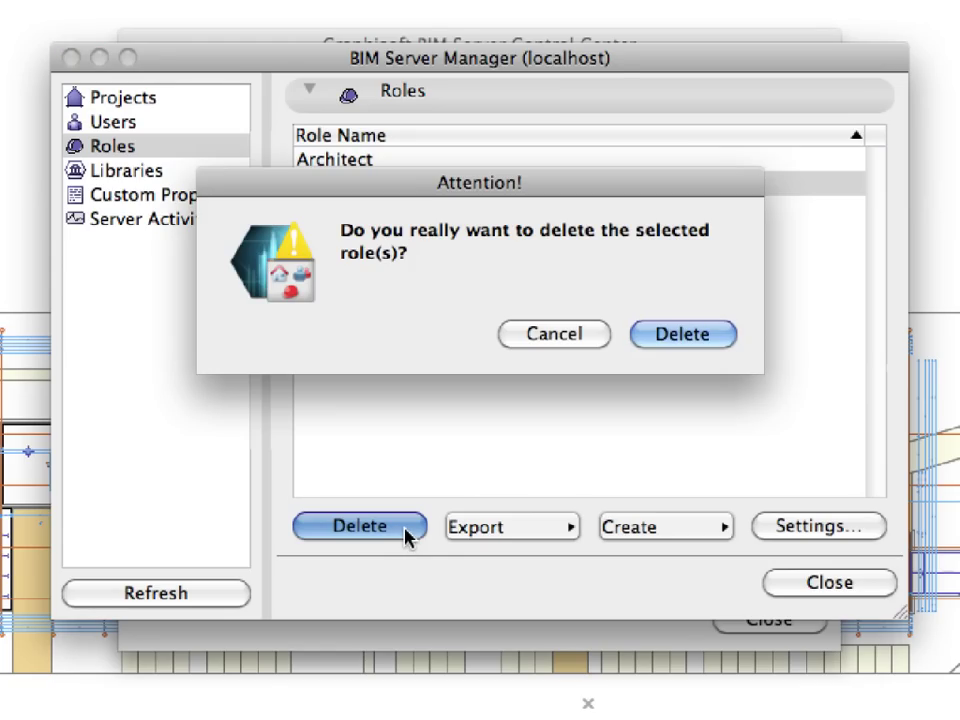
pyautogui.click(722, 340)
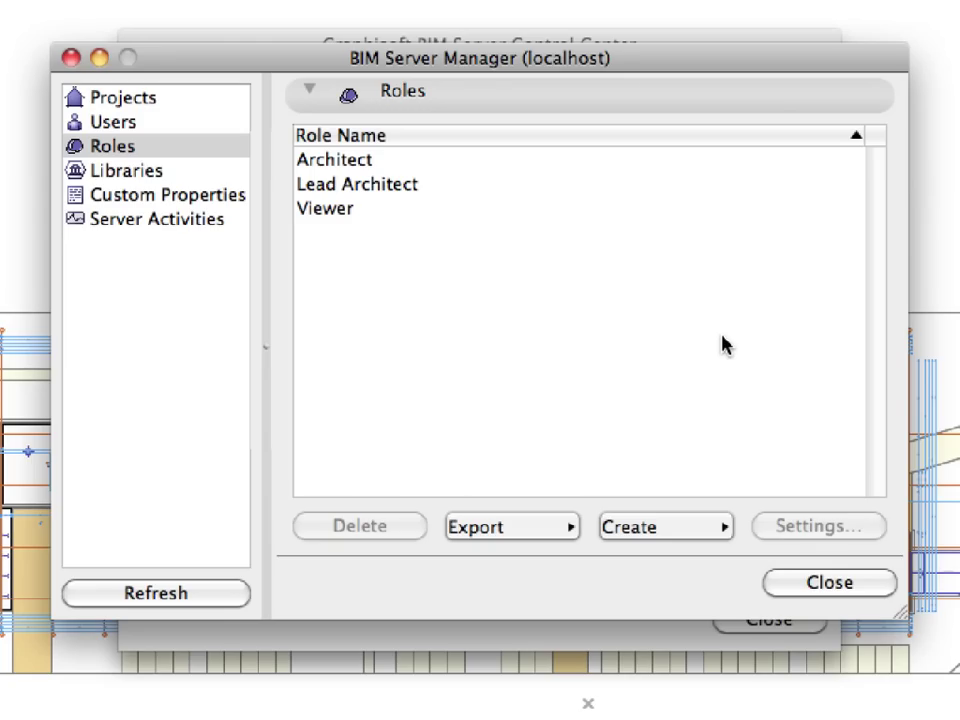
# Step: Duplicate Lead Architect via Create > Duplicate Selected and select the resulting Copy of Lead Architect
pyautogui.click(443, 186)
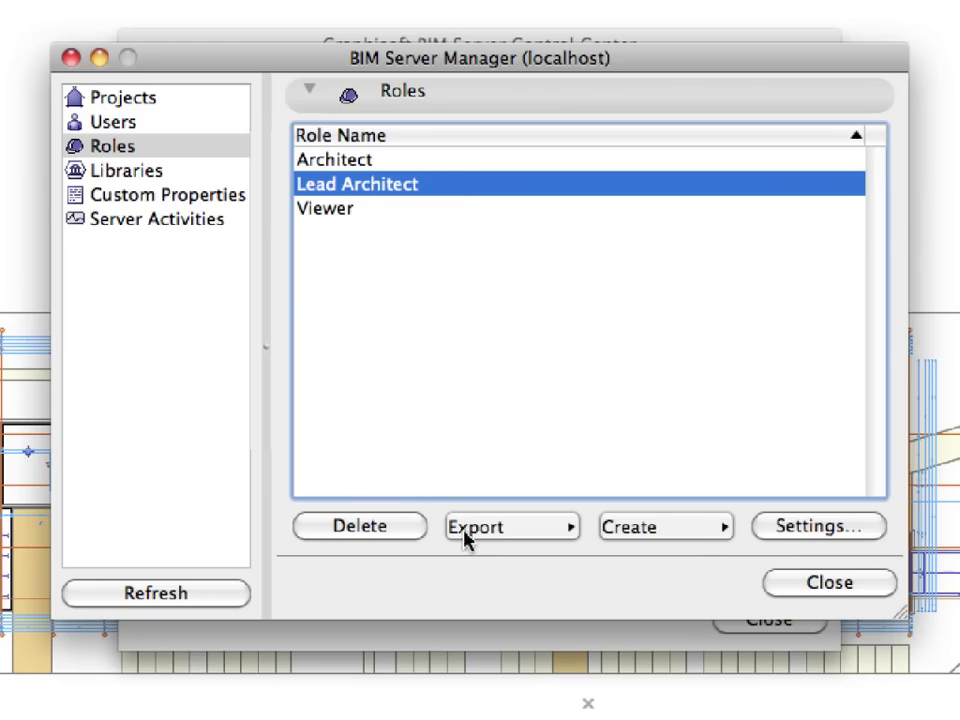
pyautogui.click(697, 528)
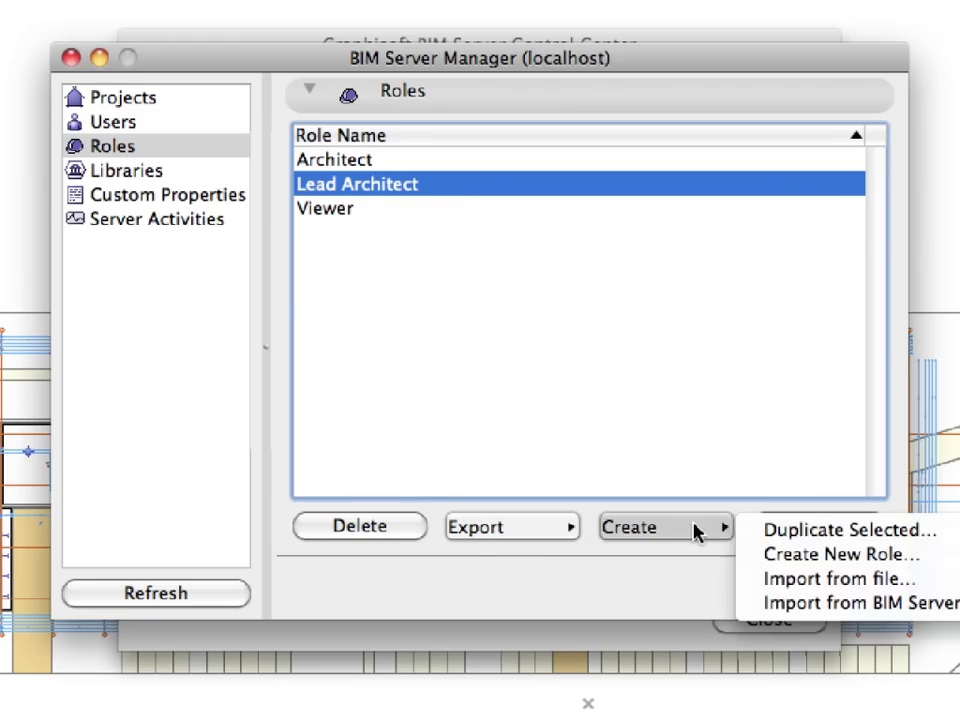
pyautogui.click(748, 530)
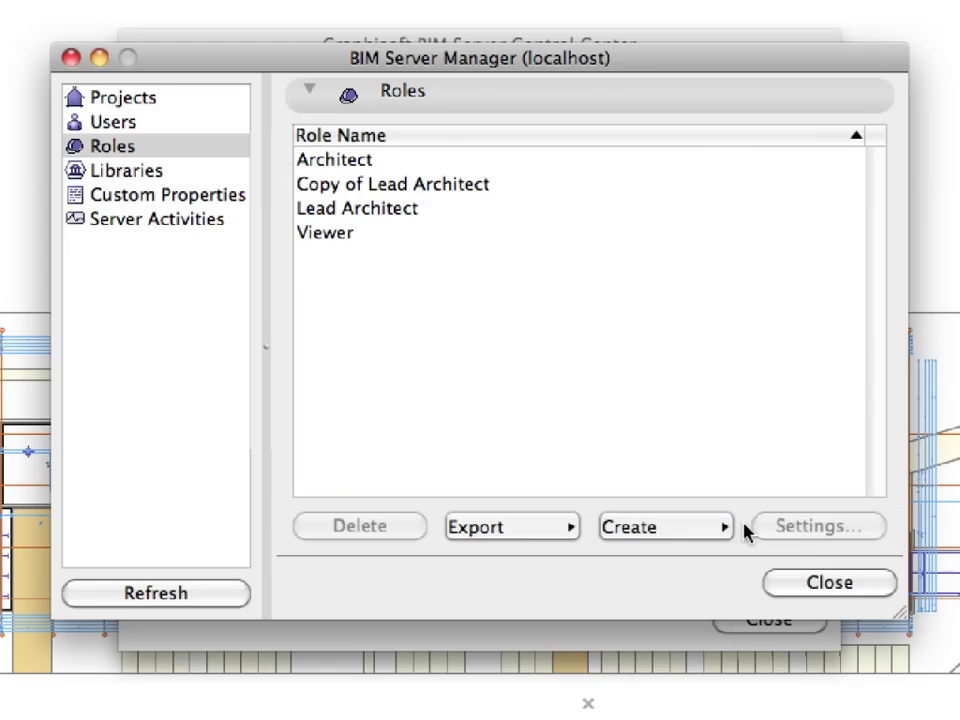
pyautogui.click(487, 191)
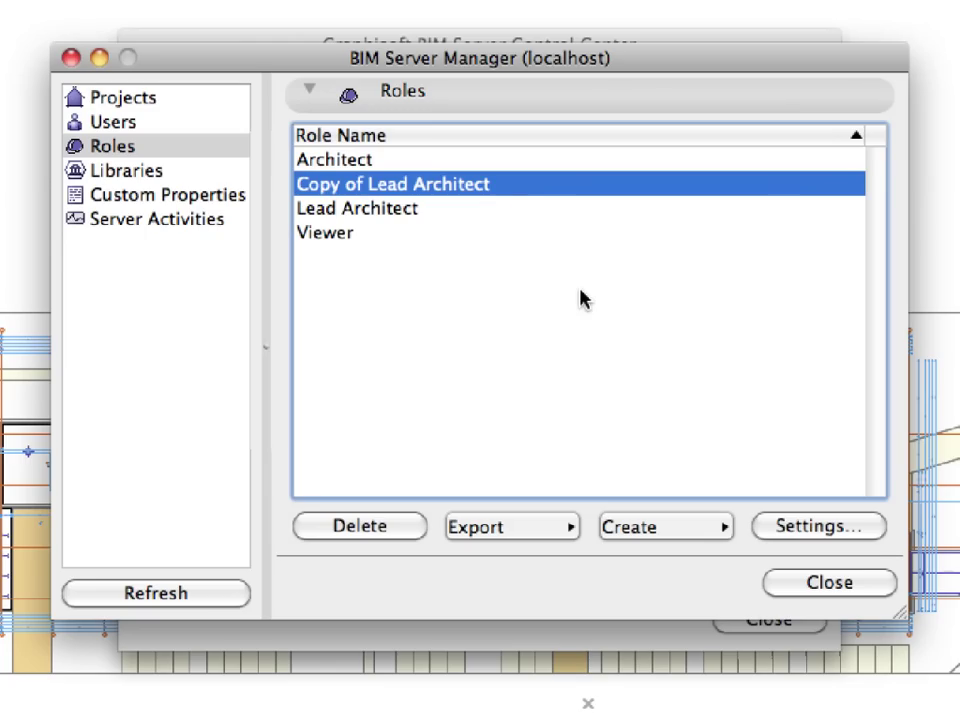
# Step: Open the copied role's access-right settings and rename it to Draftsman
pyautogui.click(866, 536)
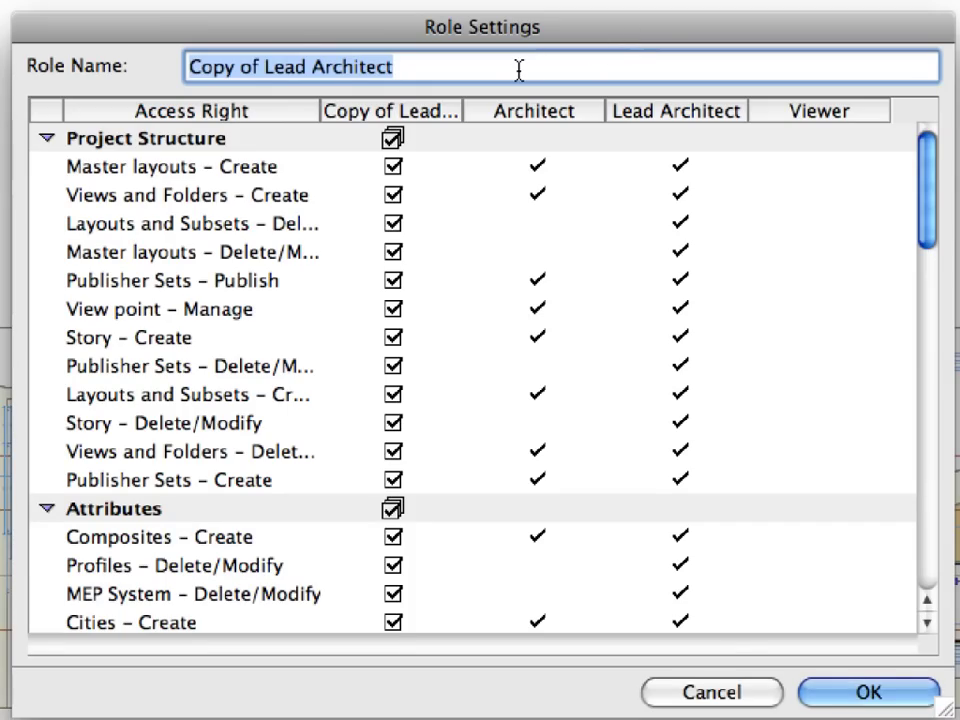
pyautogui.write('Draftsman')
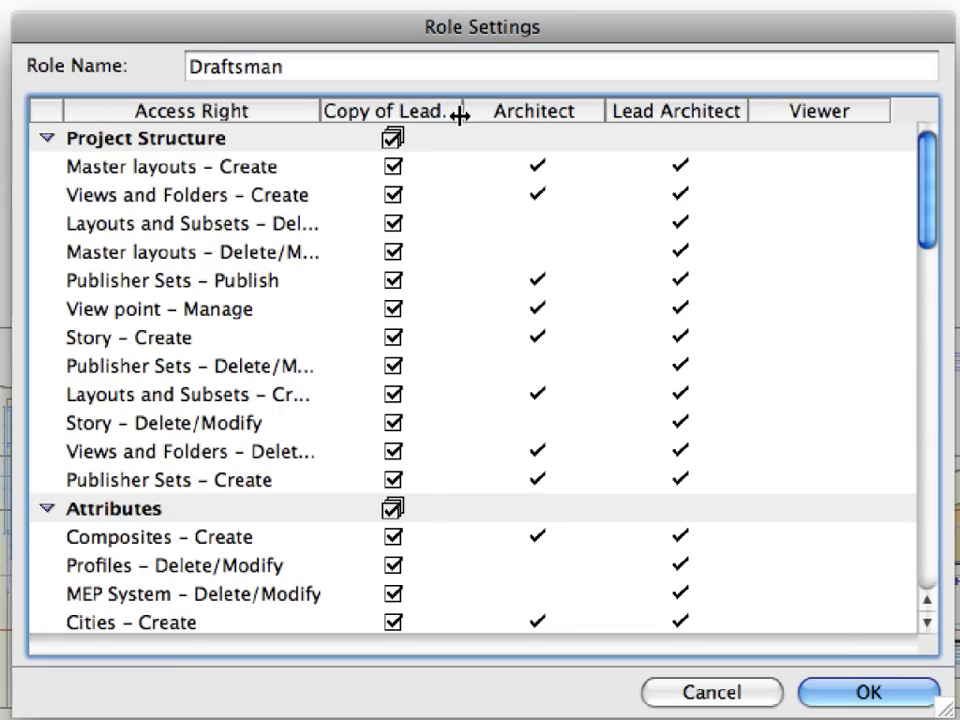
pyautogui.moveTo(462, 118); pyautogui.dragTo(548, 118)
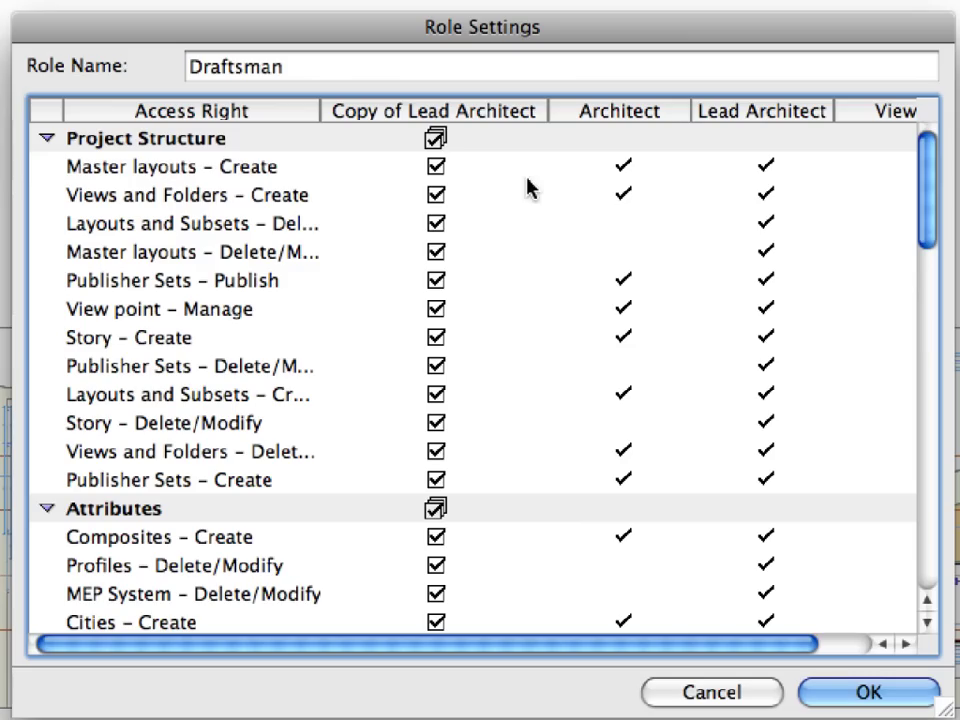
# Step: Remove the Story Create and Delete/Modify rights and the Model View Options creation and deletion rights
pyautogui.click(437, 338)
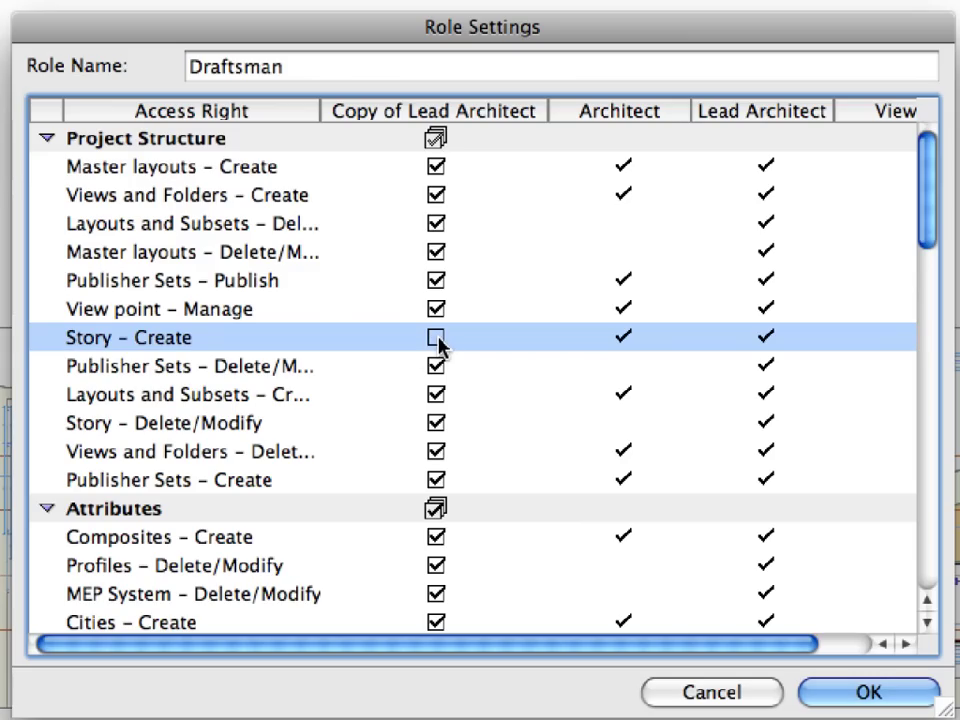
pyautogui.click(437, 423)
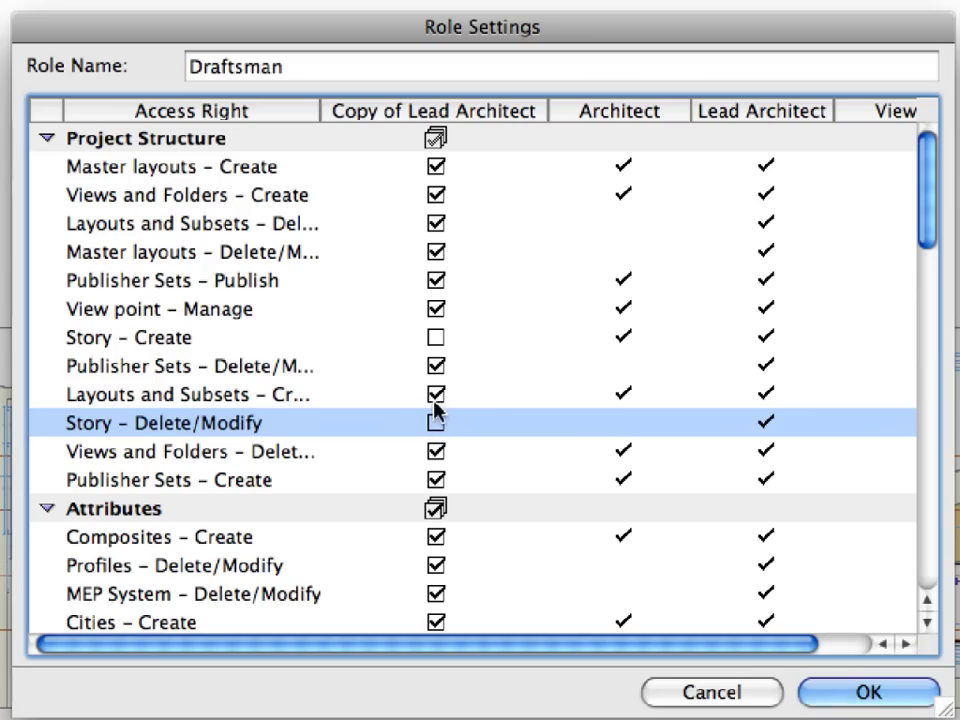
pyautogui.click(194, 343)
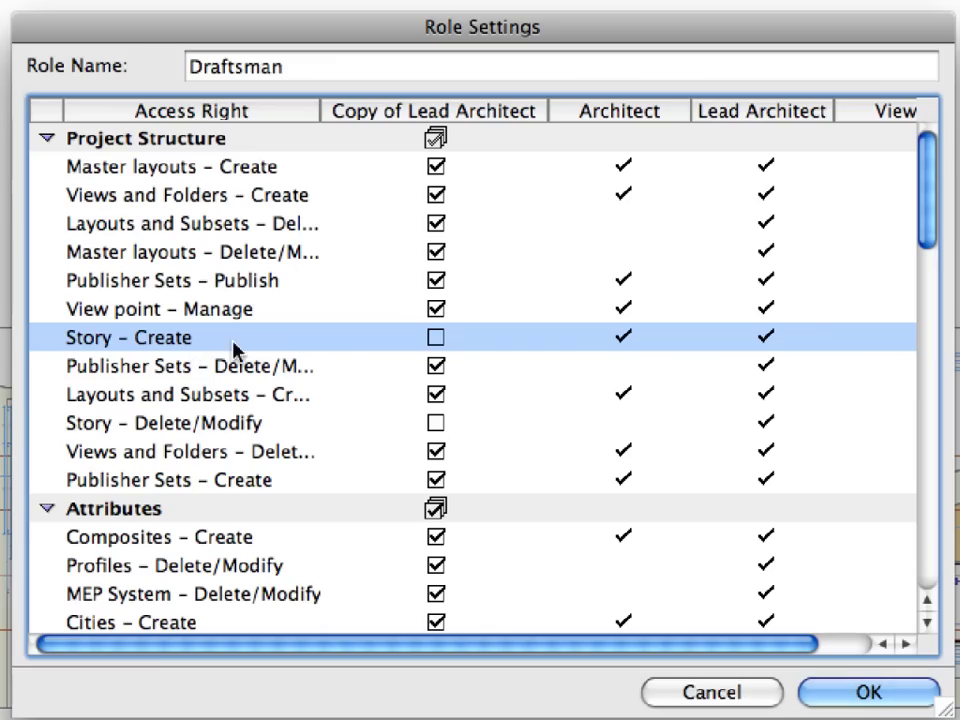
pyautogui.click(231, 425)
pyautogui.scroll(-5, 420, 443)
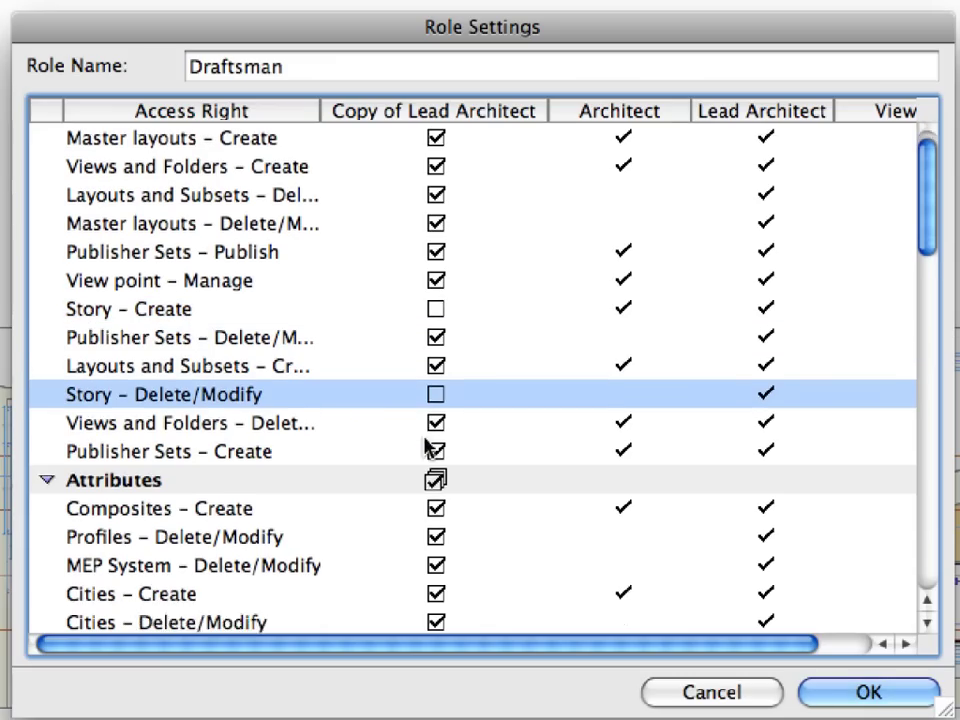
pyautogui.scroll(-15, 427, 447)
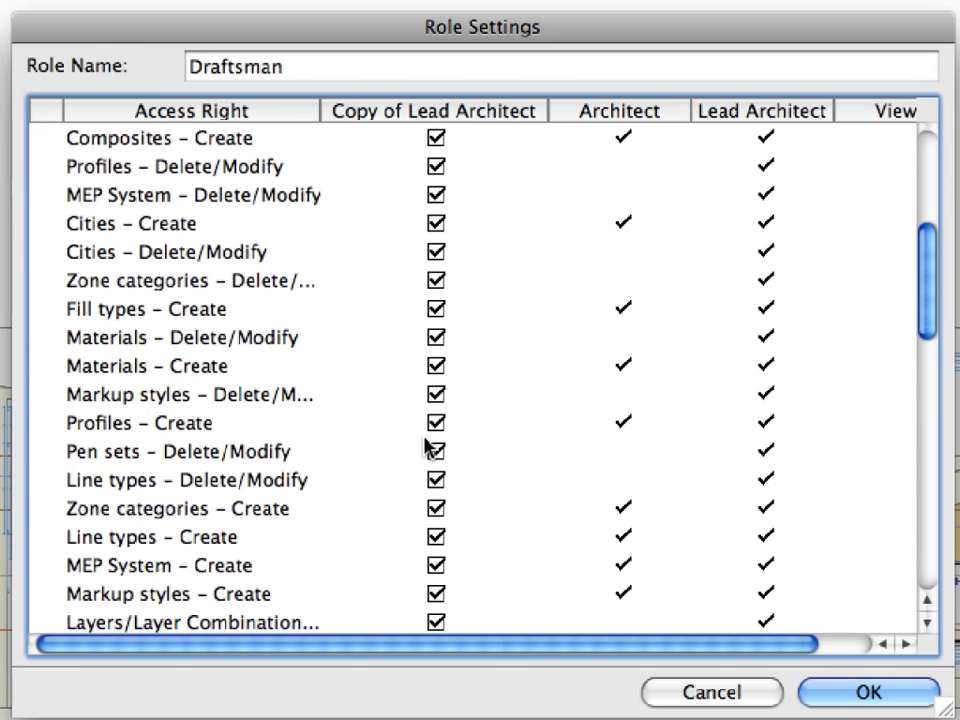
pyautogui.click(436, 167)
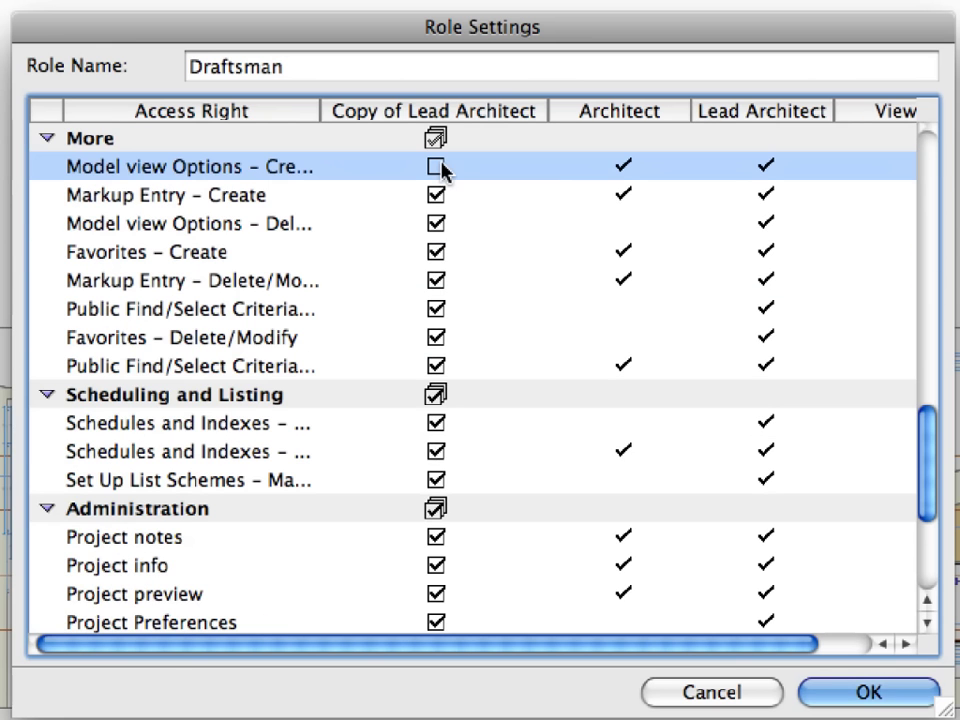
pyautogui.click(436, 223)
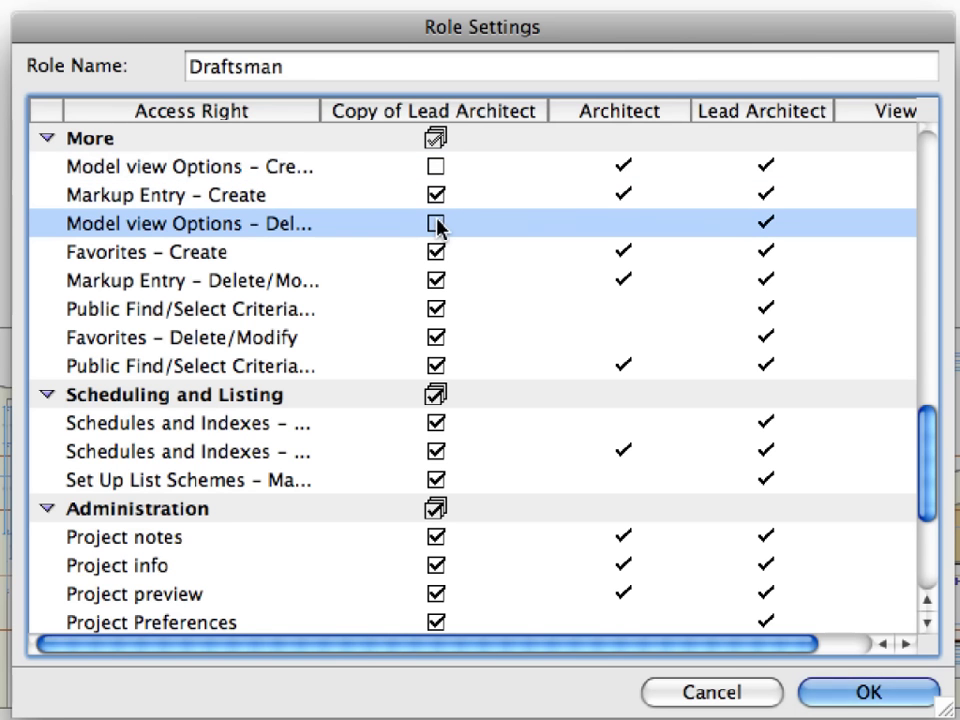
# Step: Clear every Administration right and the Libraries Add/Remove right for Draftsman
pyautogui.scroll(-5, 437, 230)
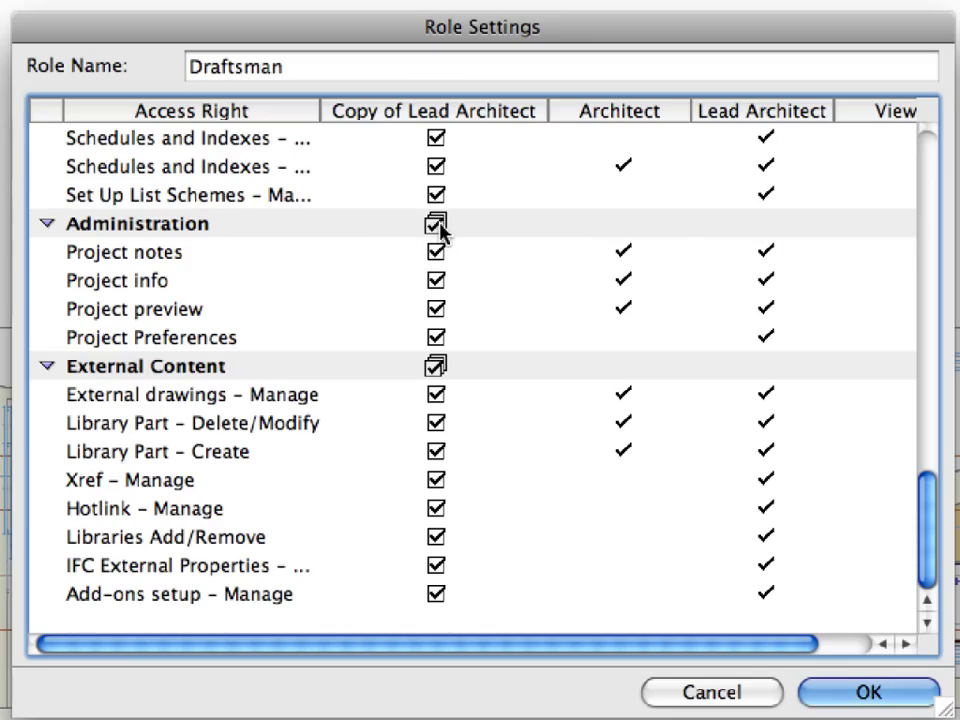
pyautogui.click(441, 228)
pyautogui.click(437, 226)
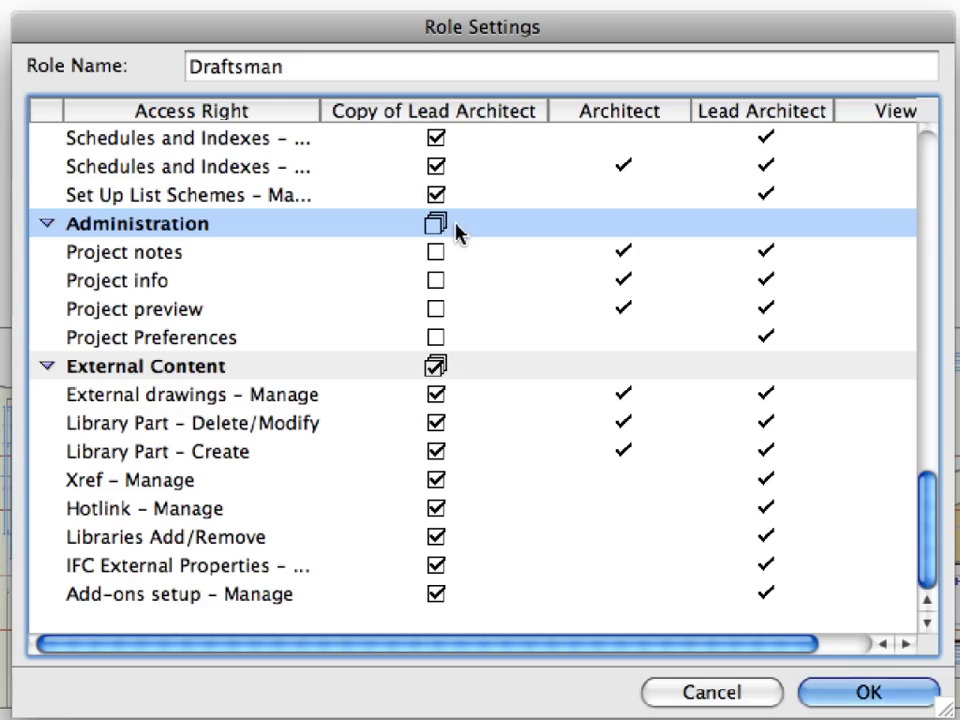
pyautogui.click(437, 539)
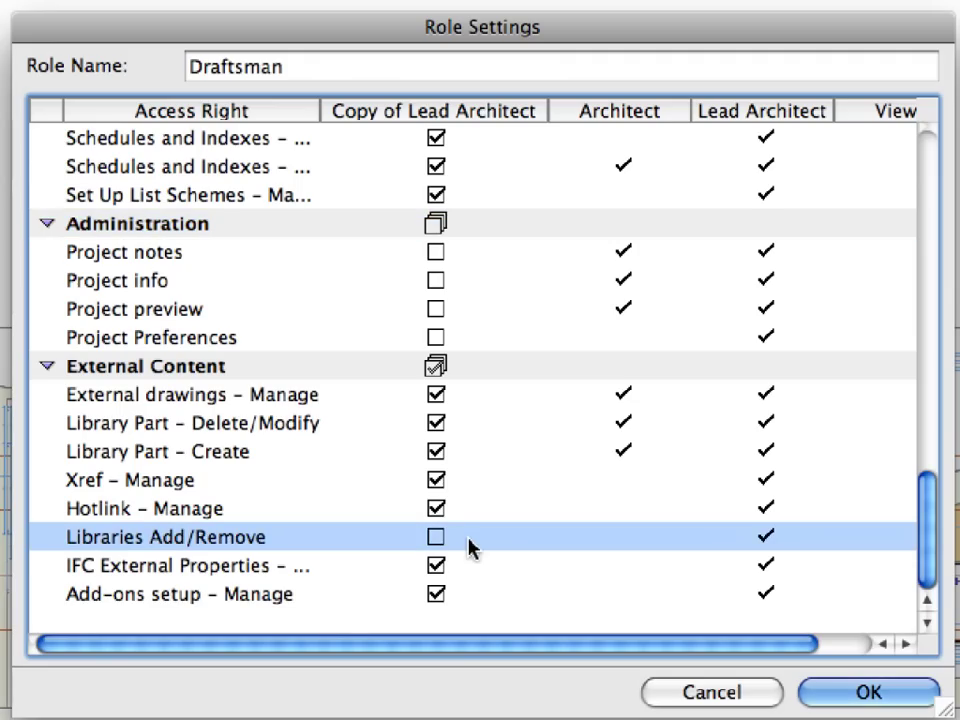
# Step: Confirm the Draftsman role settings, applying the changes at users' next join
pyautogui.click(840, 695)
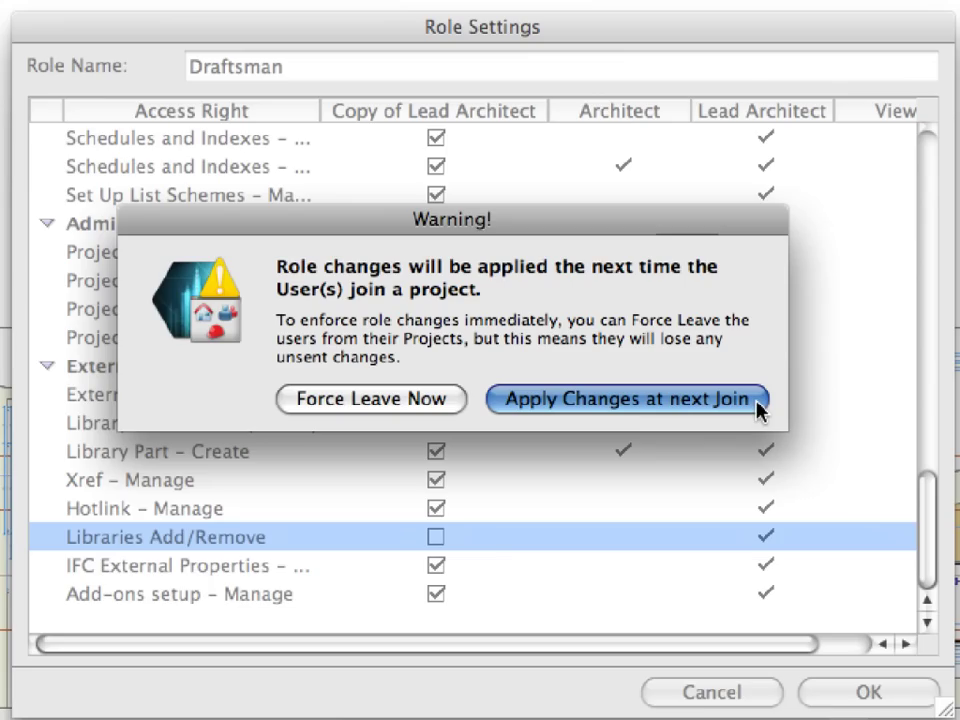
pyautogui.click(760, 405)
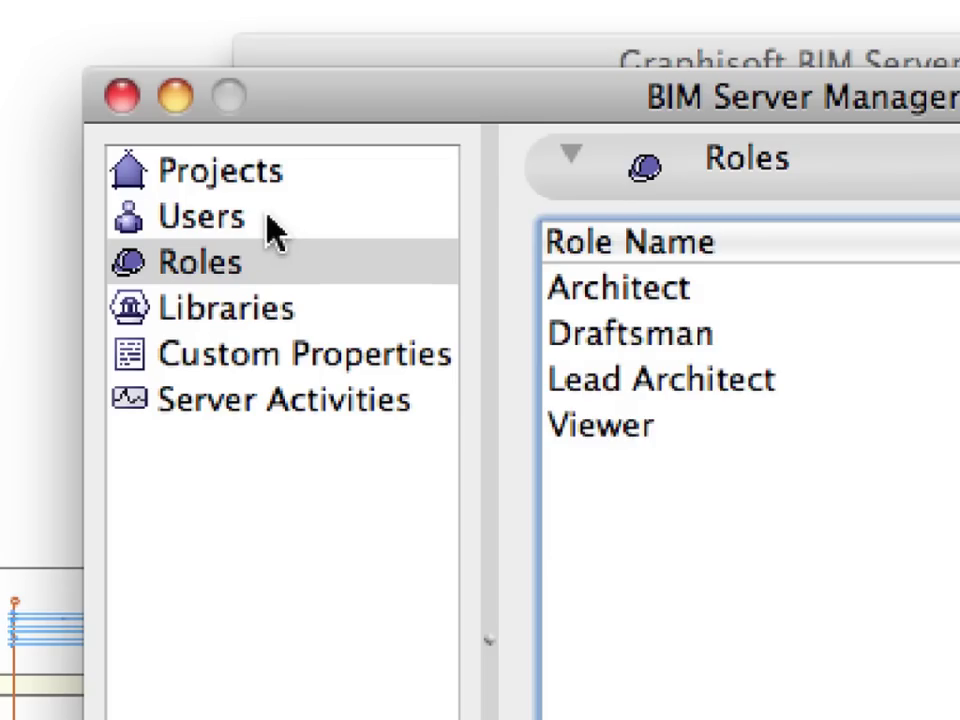
# Step: Go to the server Users list and bring up the add-user options
pyautogui.click(151, 126)
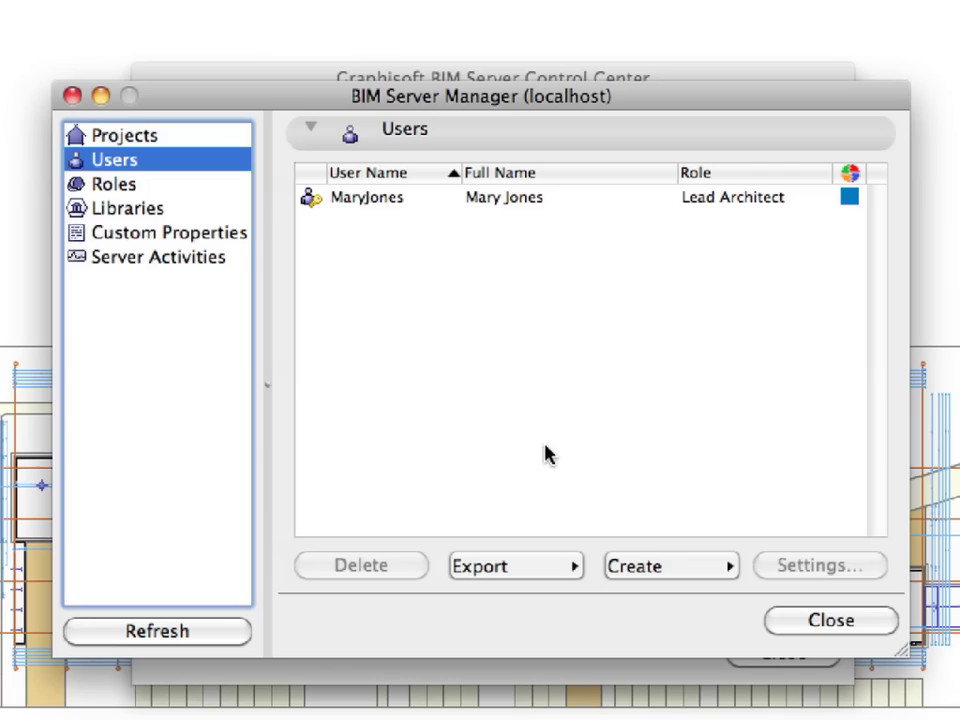
pyautogui.click(697, 570)
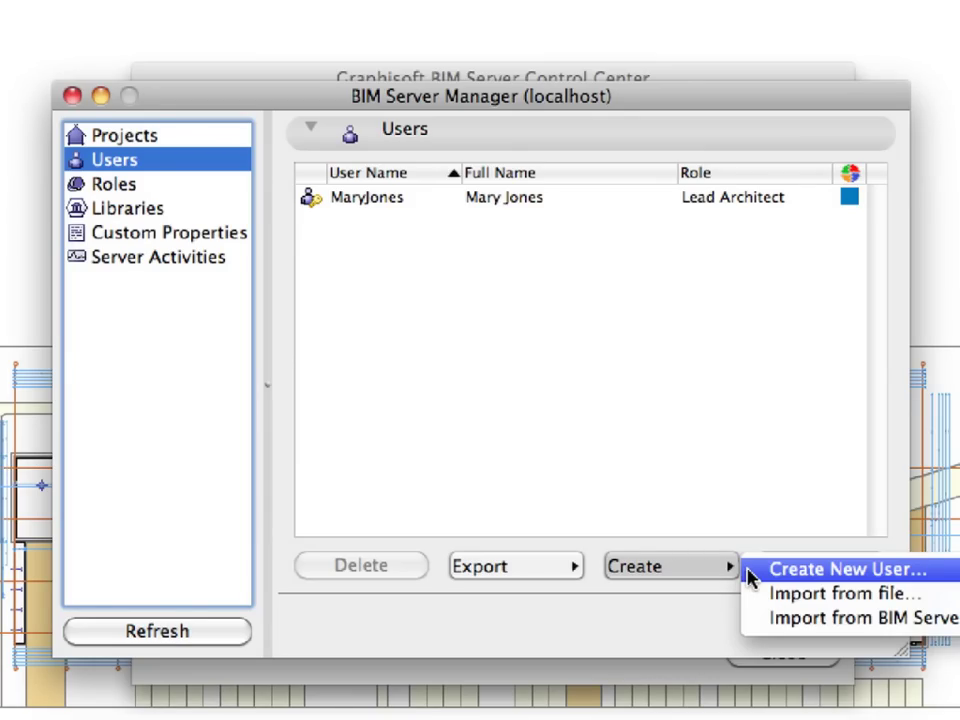
# Step: Start a new user, entering its user name and the password twice
pyautogui.click(750, 578)
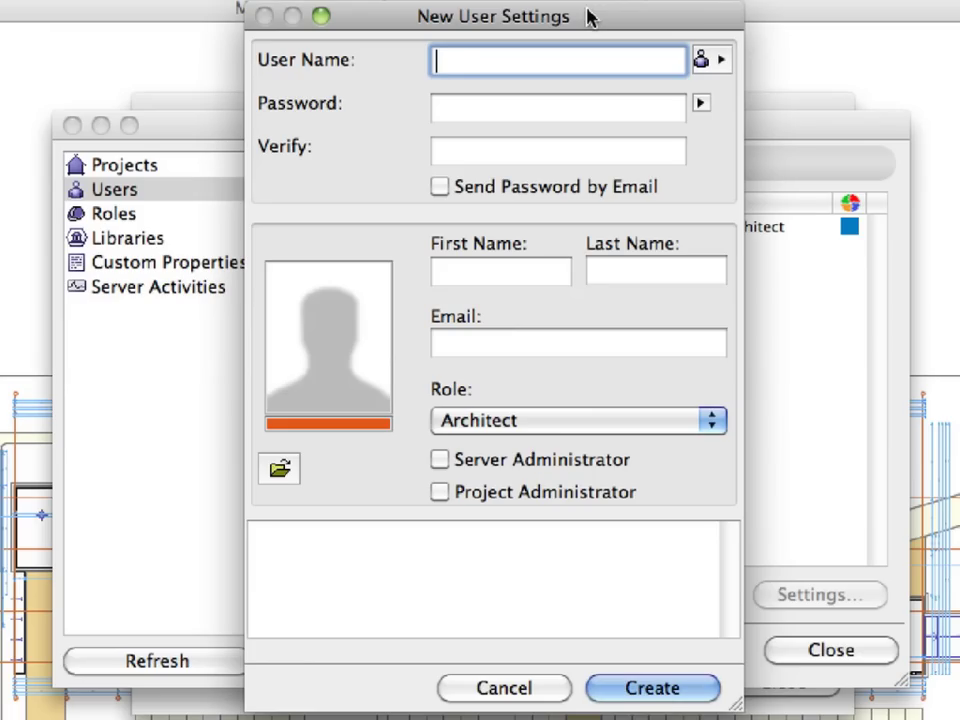
pyautogui.write('JoeSmith')
pyautogui.press('Tab')
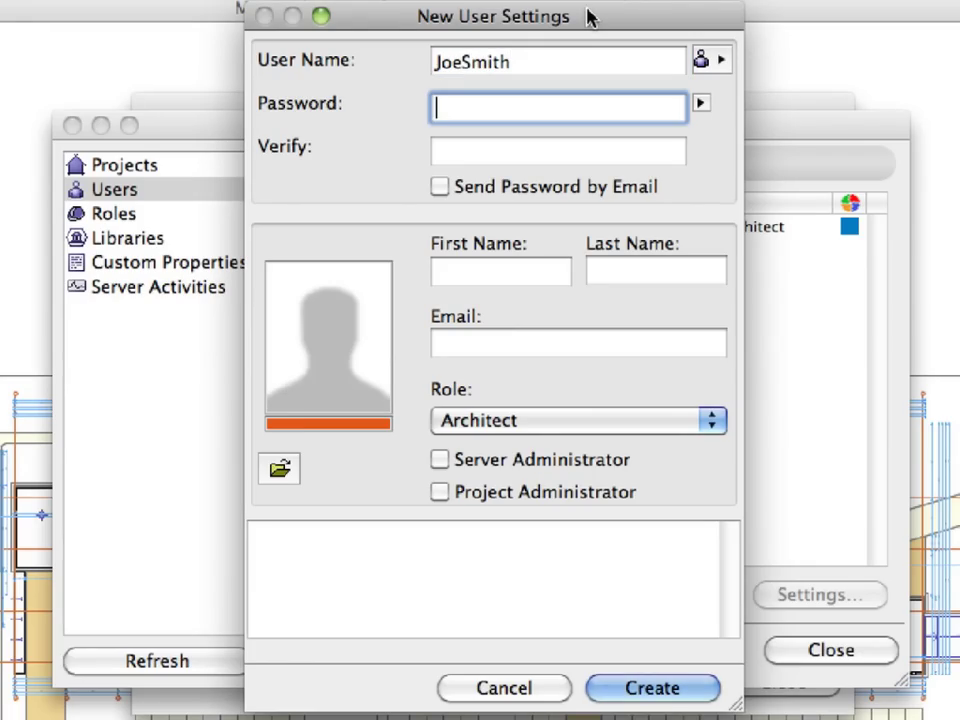
pyautogui.write('•••••••••')
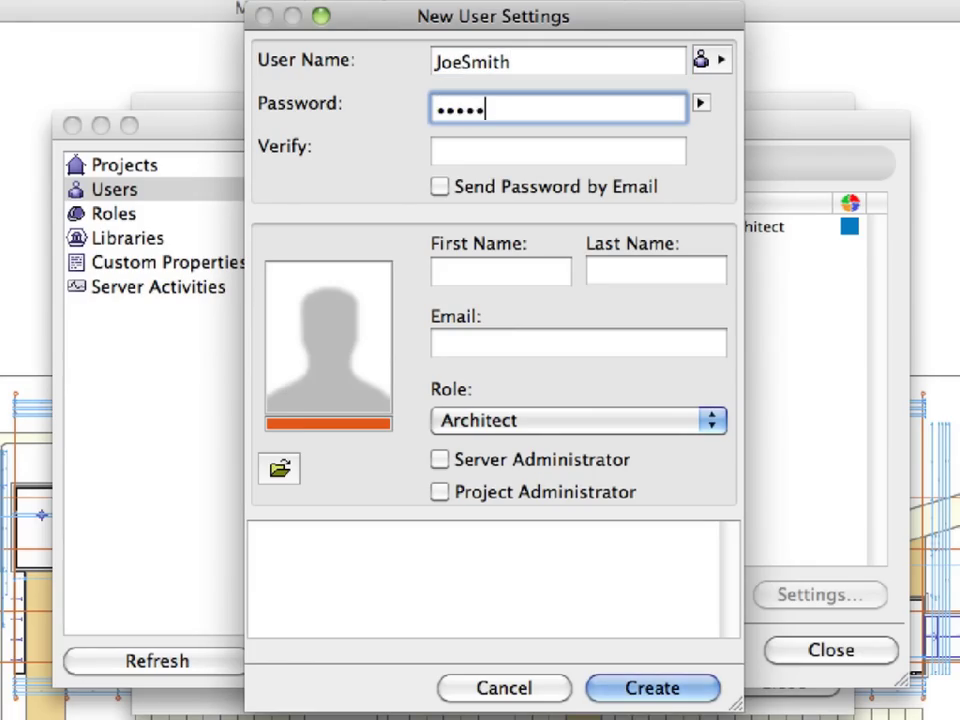
pyautogui.press('Tab')
pyautogui.write('••••••••')
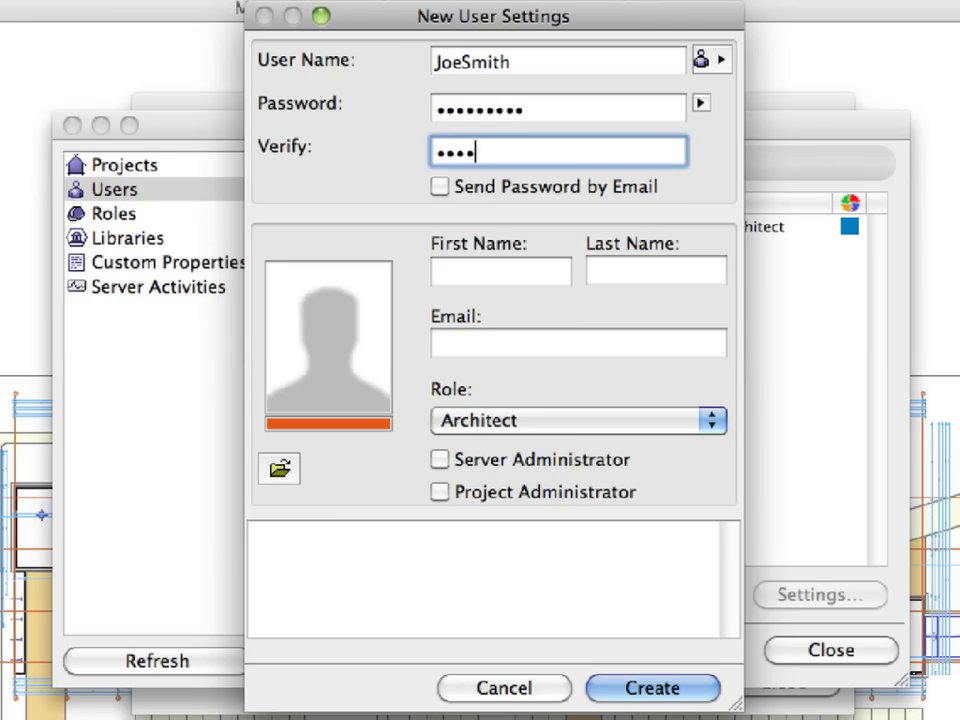
pyautogui.write('•')
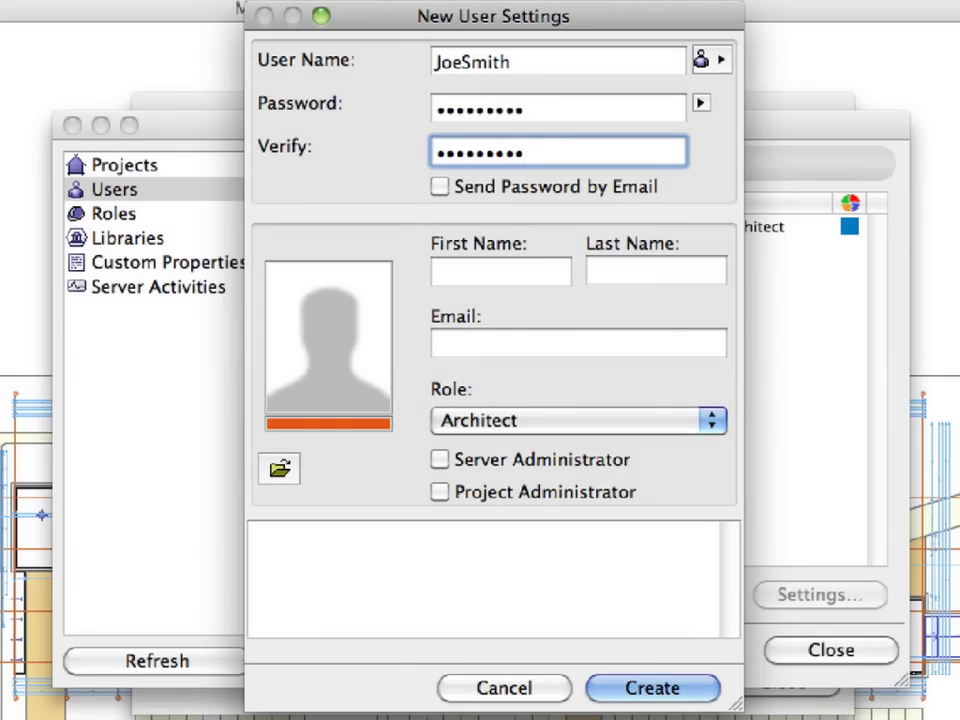
# Step: Fill in the new user's first name, last name and e-mail address
pyautogui.click(515, 275)
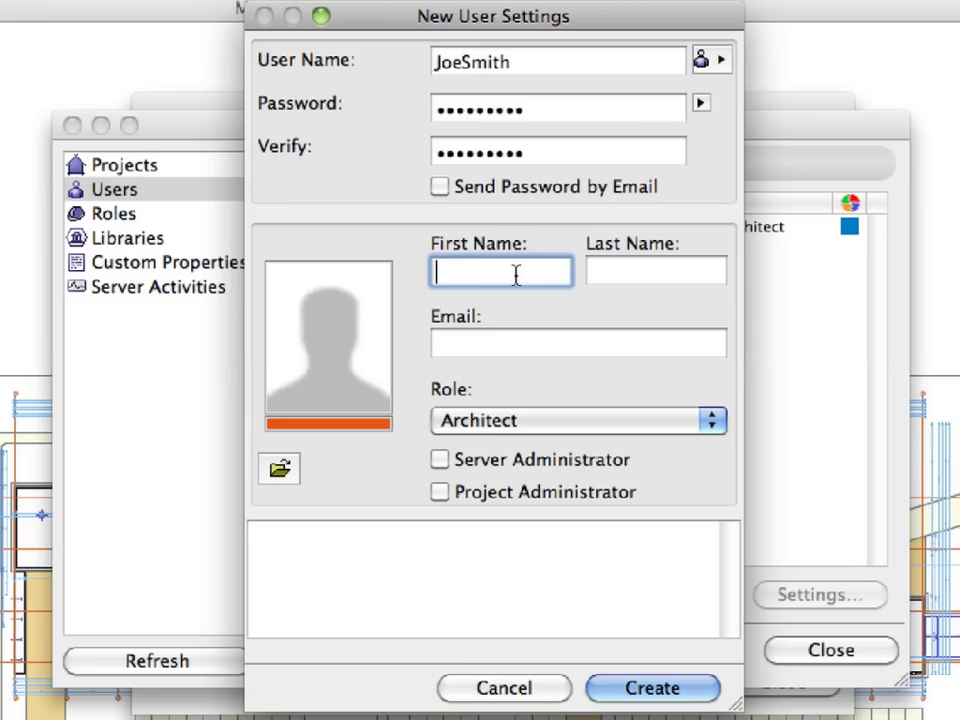
pyautogui.write('Joe')
pyautogui.press('Tab')
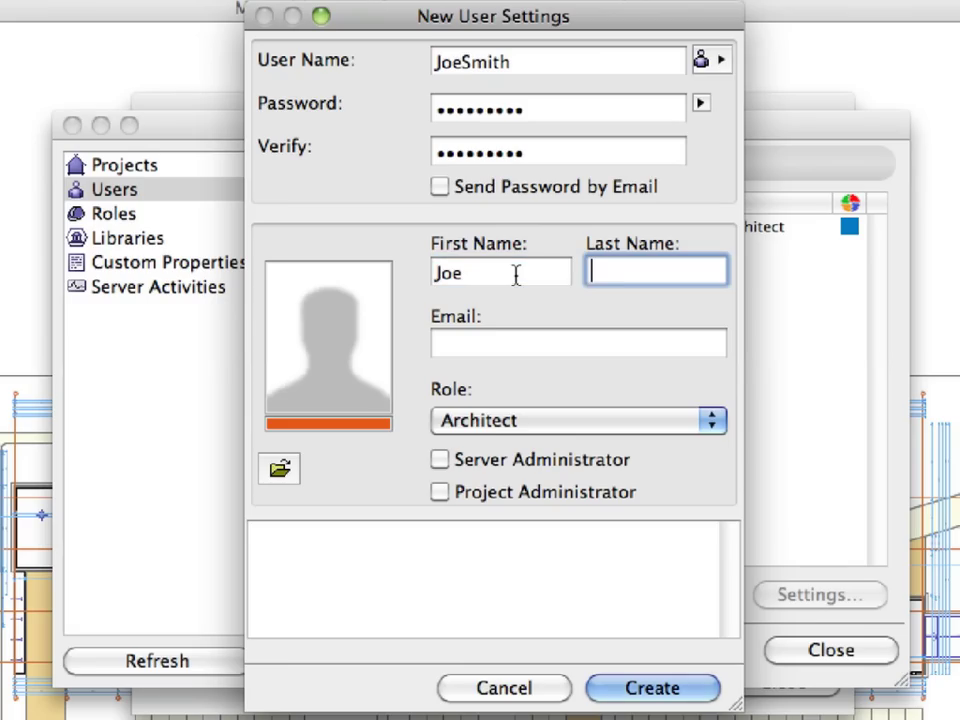
pyautogui.write('Smith')
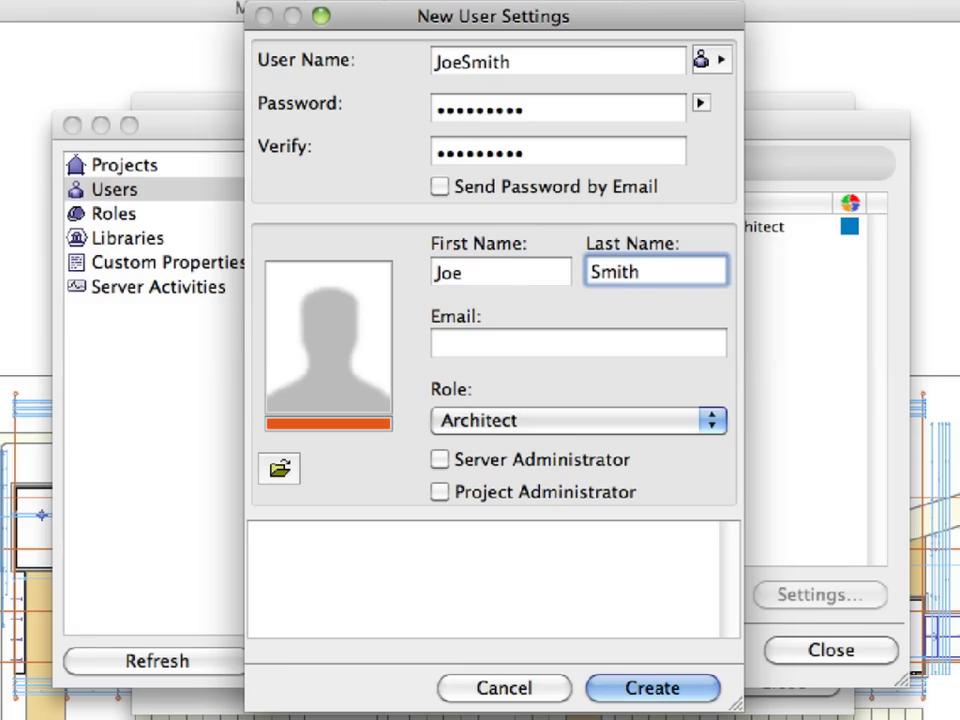
pyautogui.press('Tab')
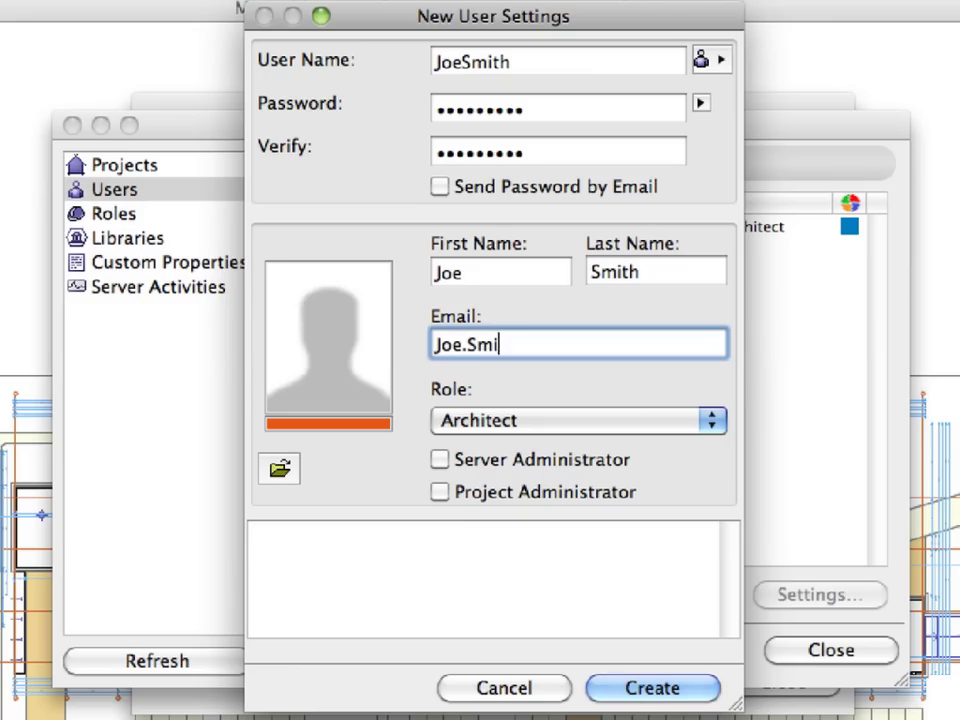
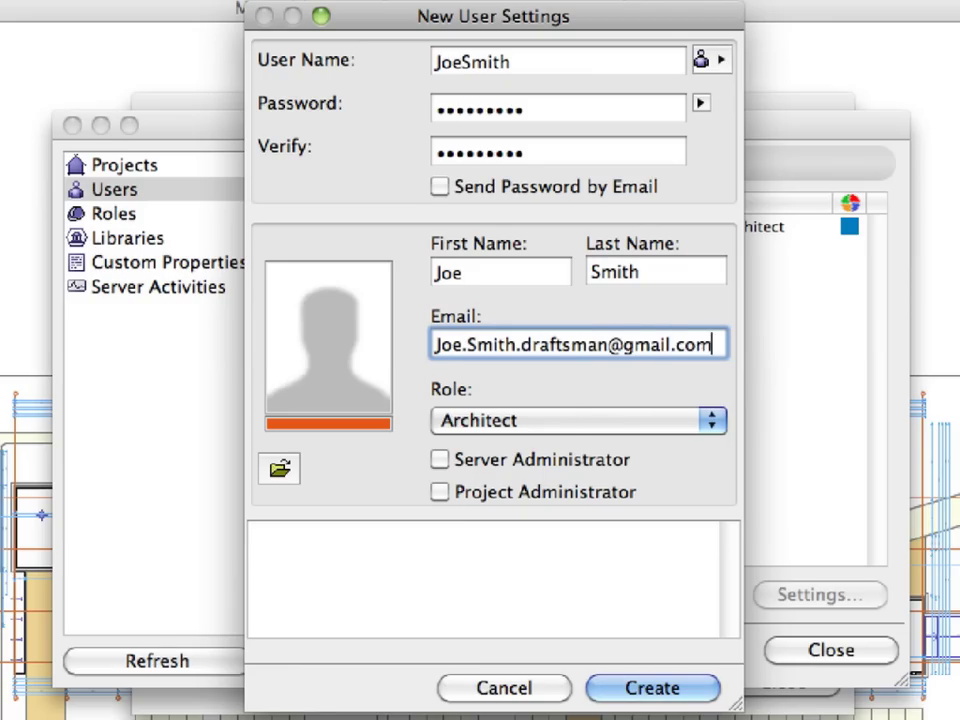
# Step: Assign the Draftsman role, set the account status to Enabled, and create the user
pyautogui.click(566, 424)
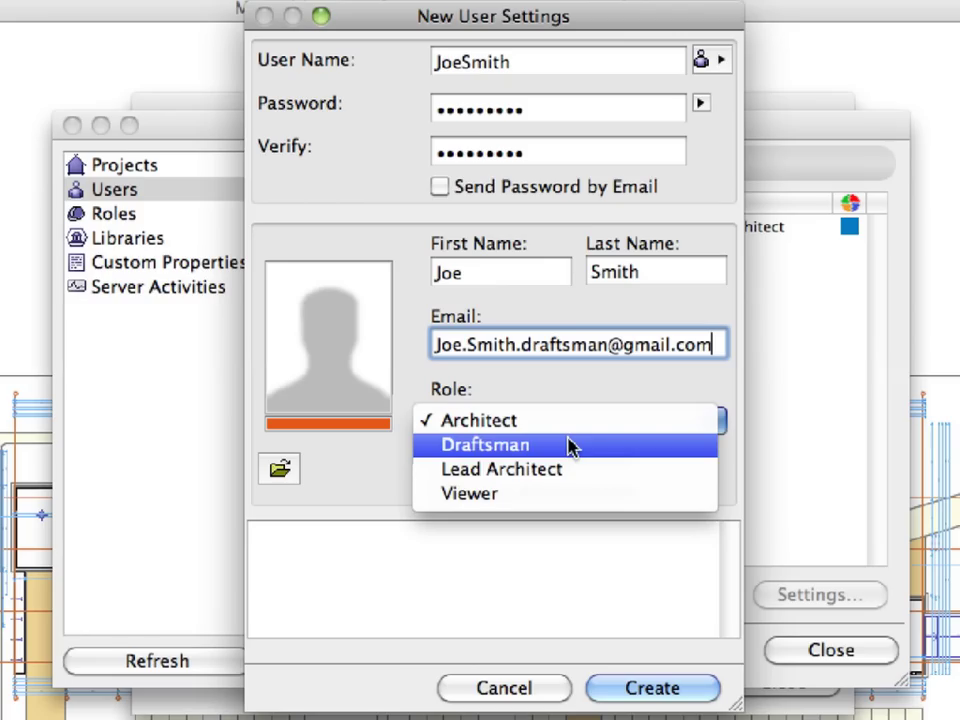
pyautogui.click(569, 447)
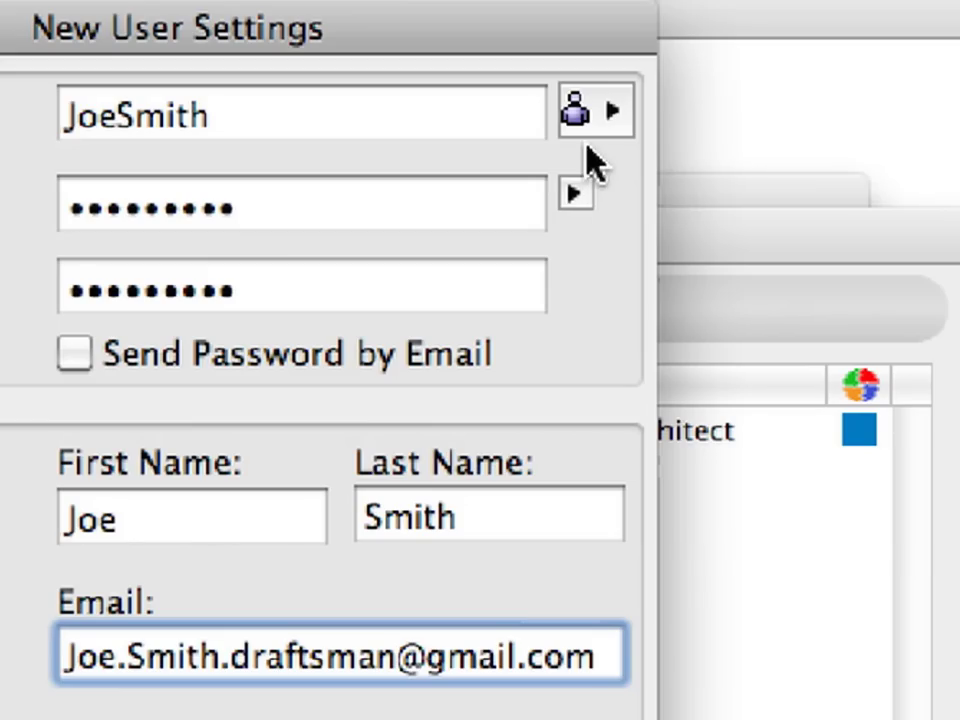
pyautogui.click(590, 120)
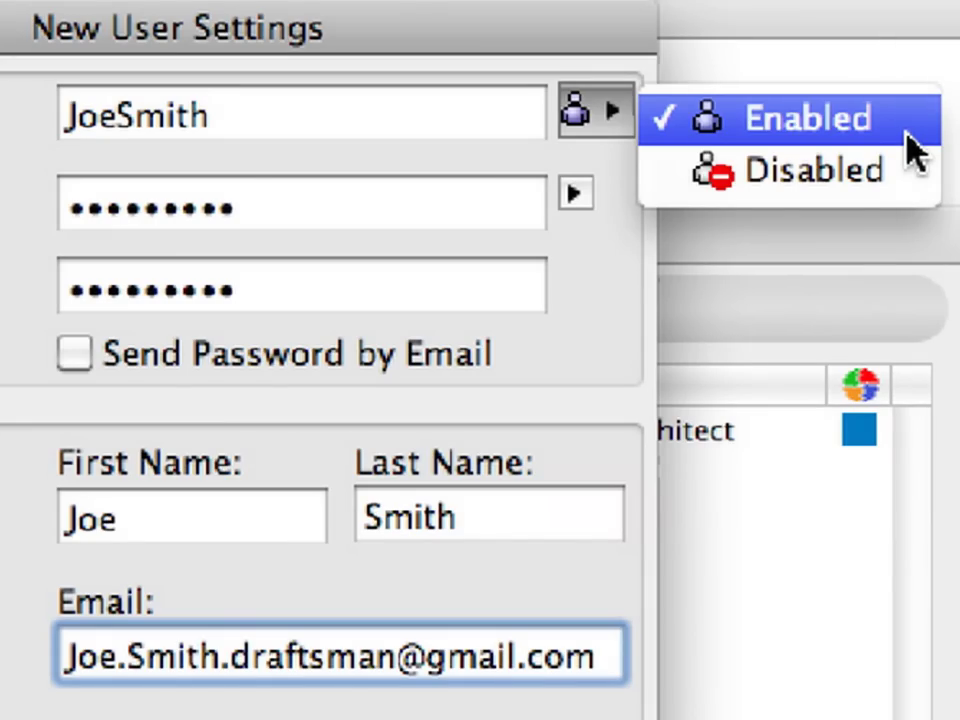
pyautogui.click(908, 138)
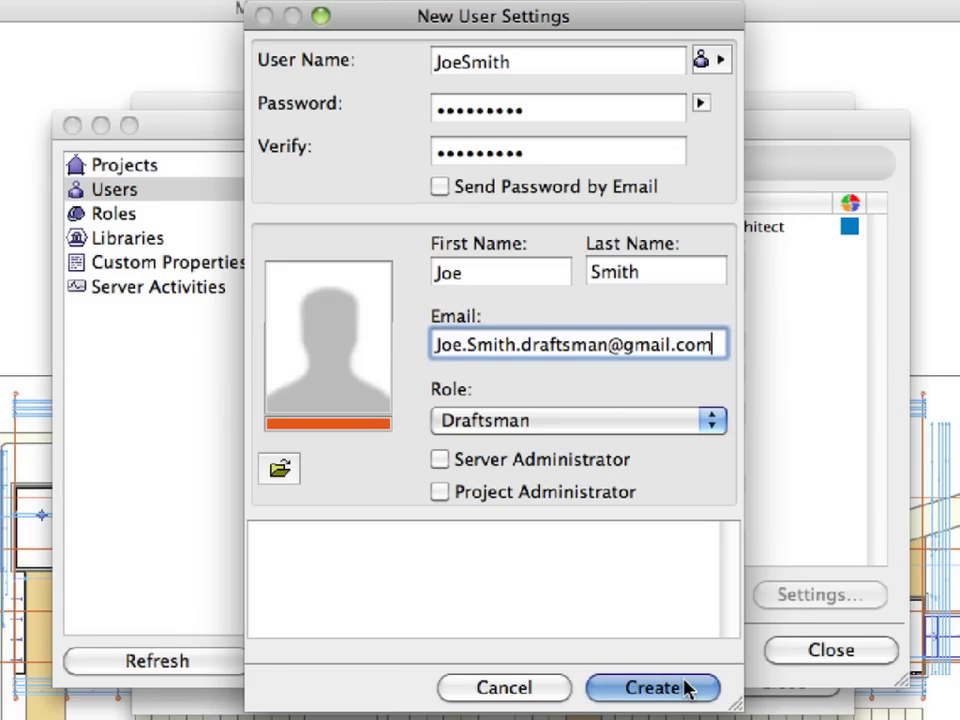
pyautogui.click(686, 688)
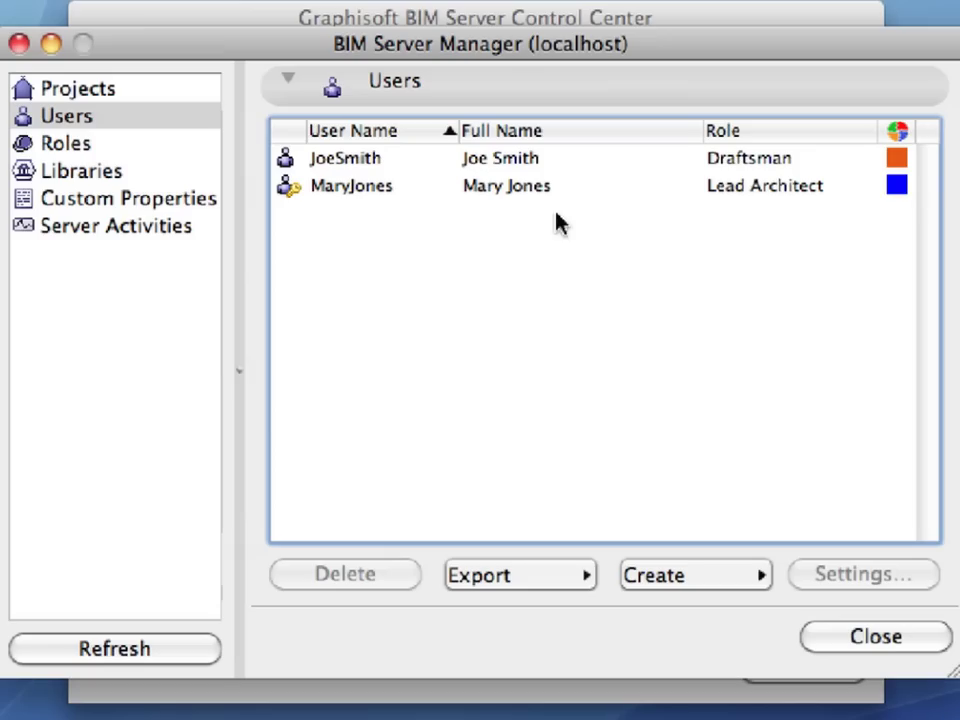
# Step: Set the Lead Architect user's colour to Fern from the Crayons palette and save
pyautogui.click(589, 193)
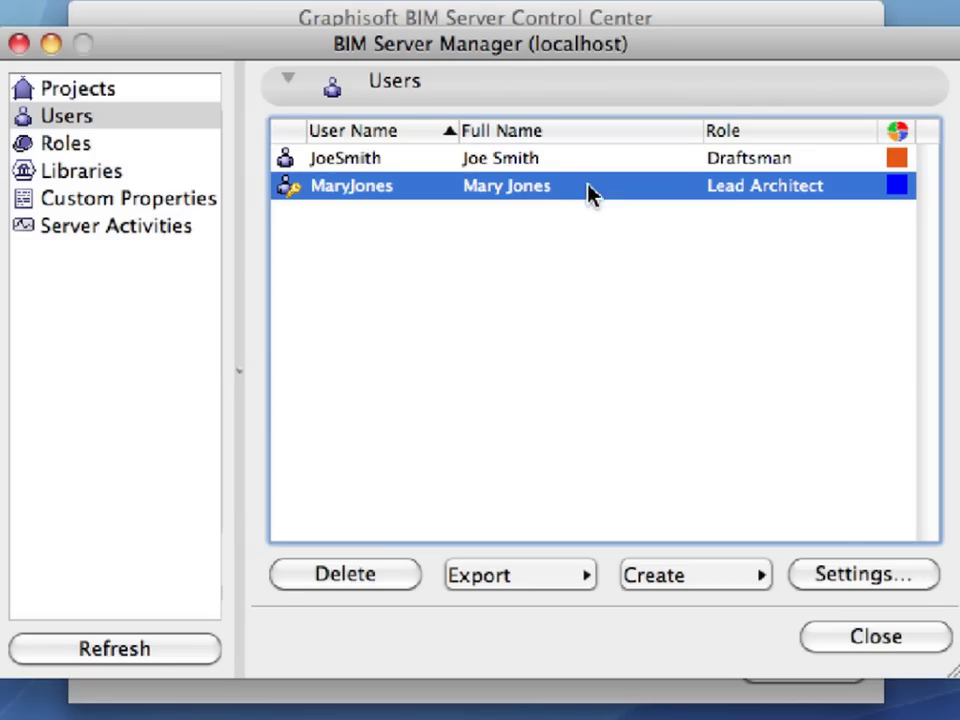
pyautogui.click(920, 583)
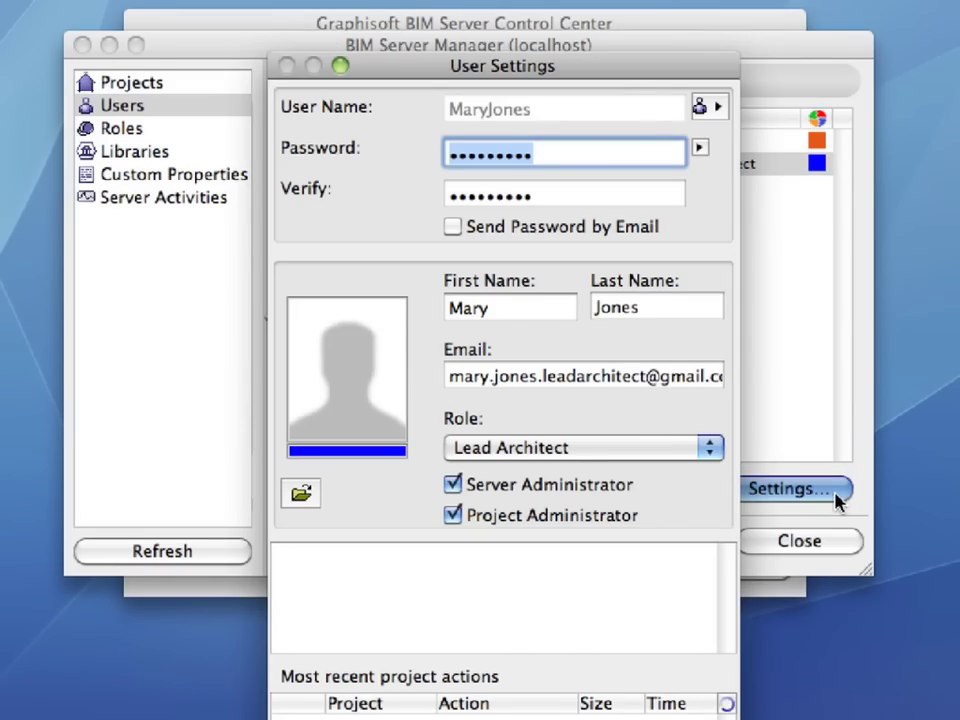
pyautogui.click(372, 458)
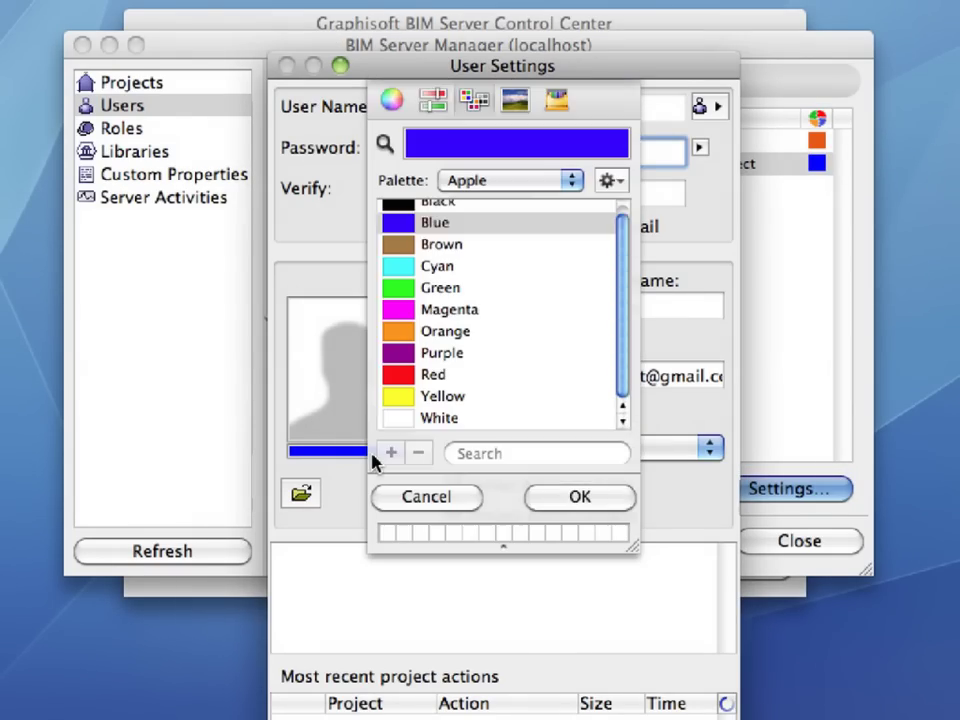
pyautogui.click(518, 184)
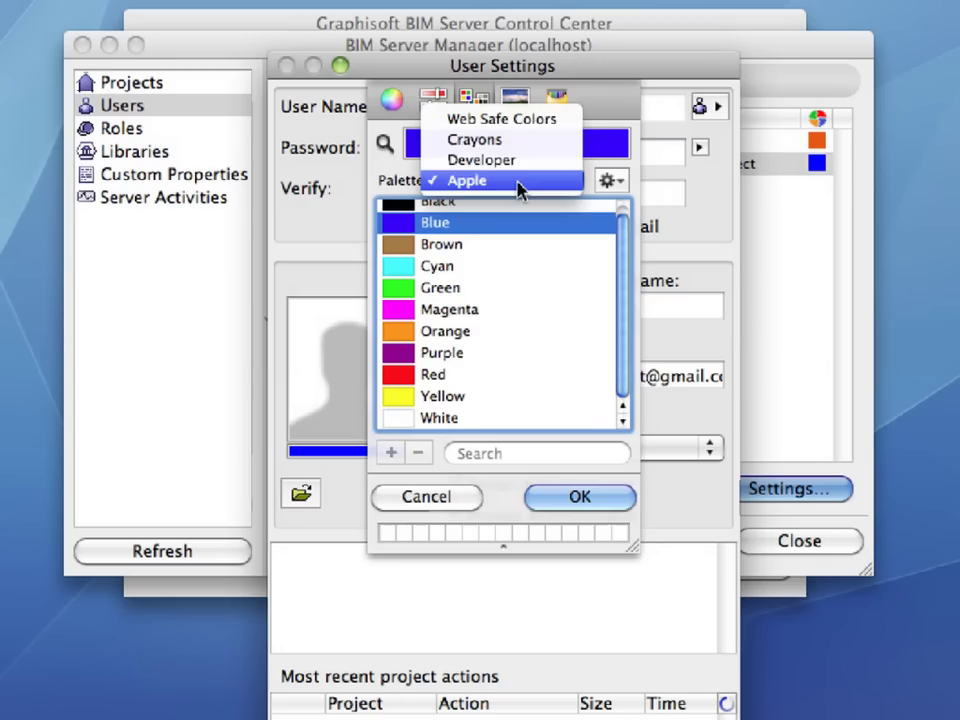
pyautogui.click(521, 142)
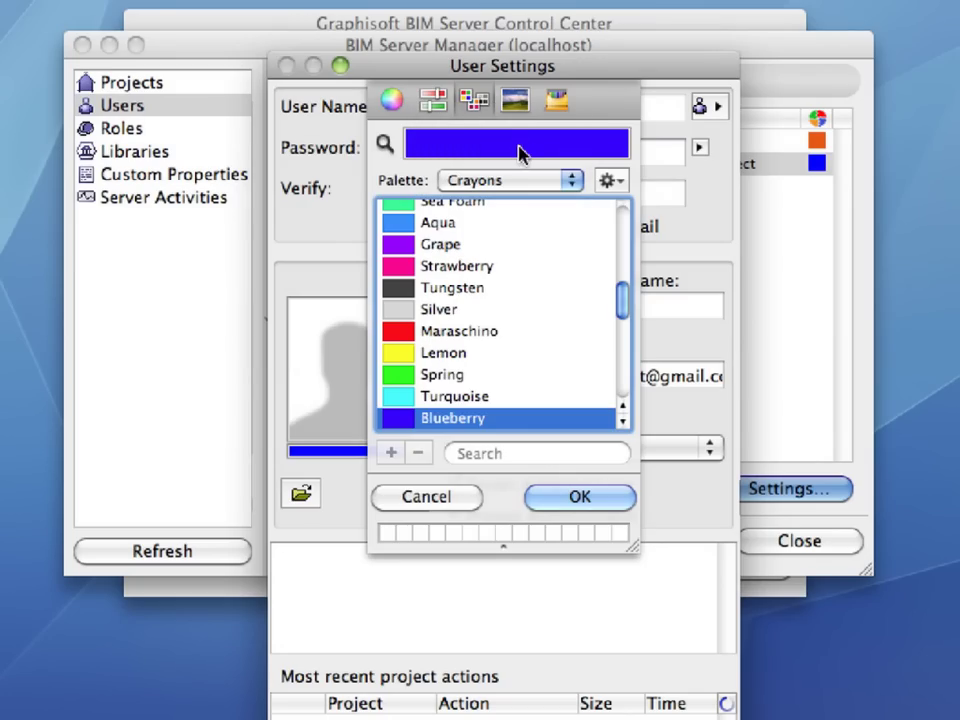
pyautogui.scroll(-4, 565, 344)
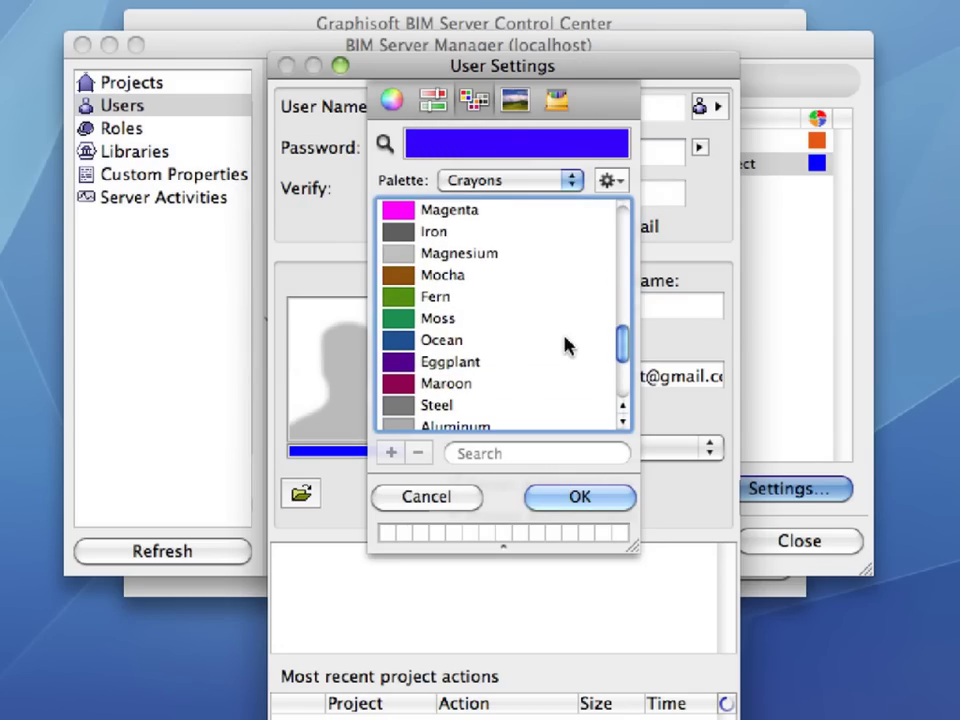
pyautogui.click(488, 309)
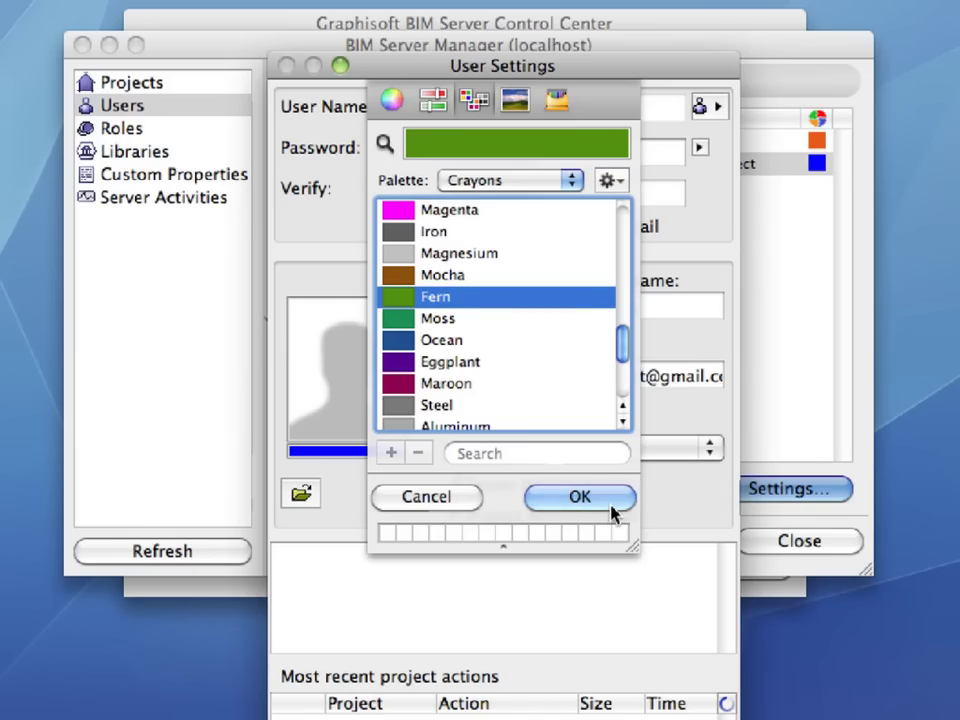
pyautogui.click(579, 497)
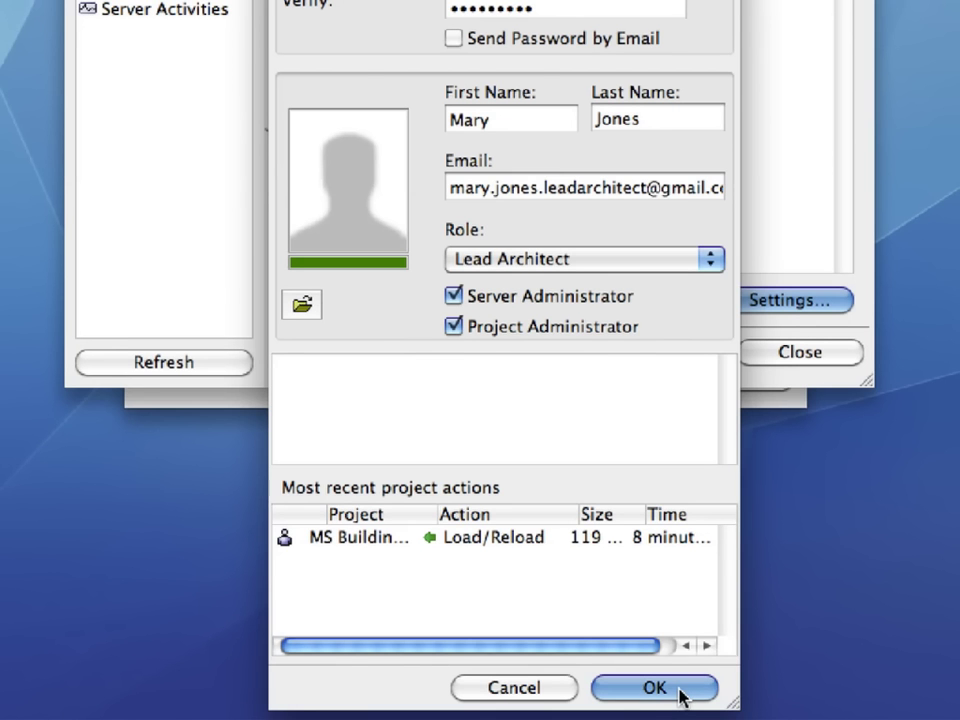
pyautogui.click(679, 690)
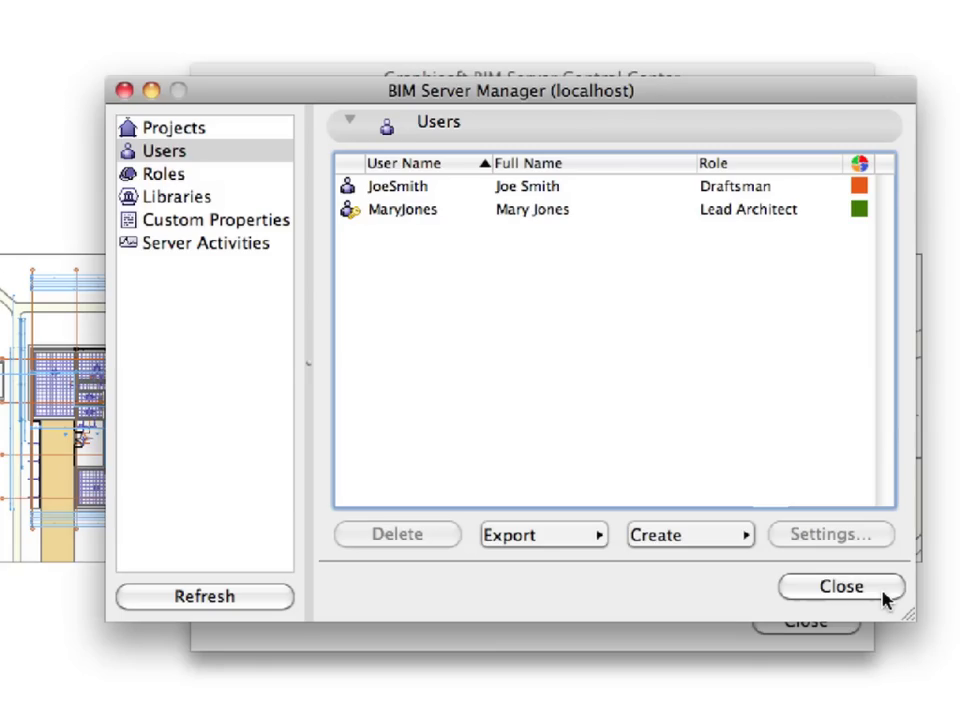
# Step: Close BIM Server Manager and the BIM Server Control Center
pyautogui.click(882, 592)
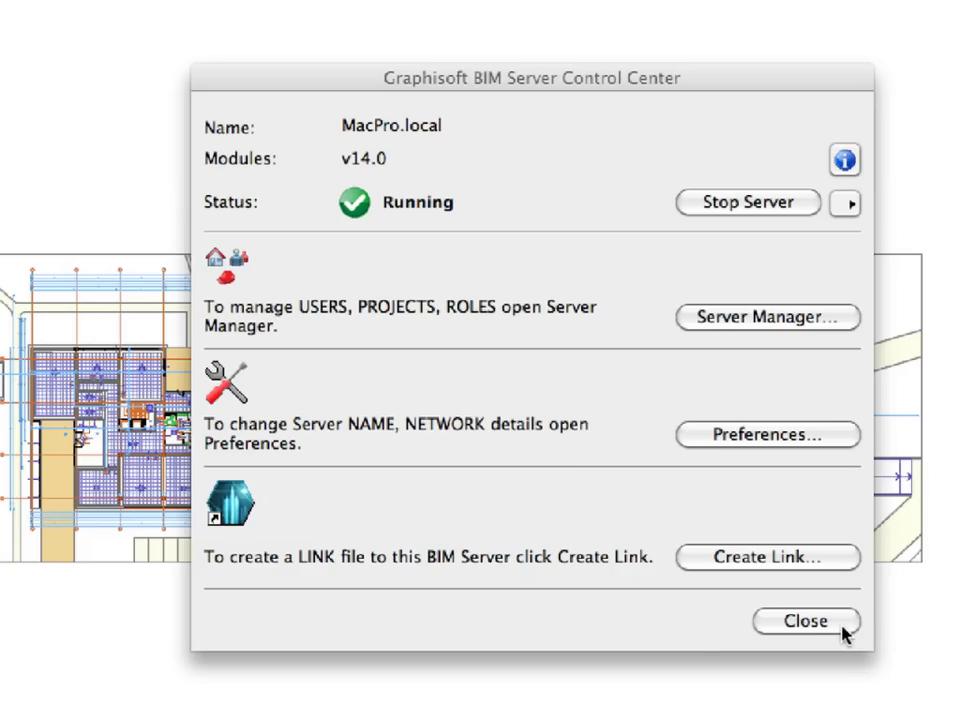
pyautogui.click(845, 630)
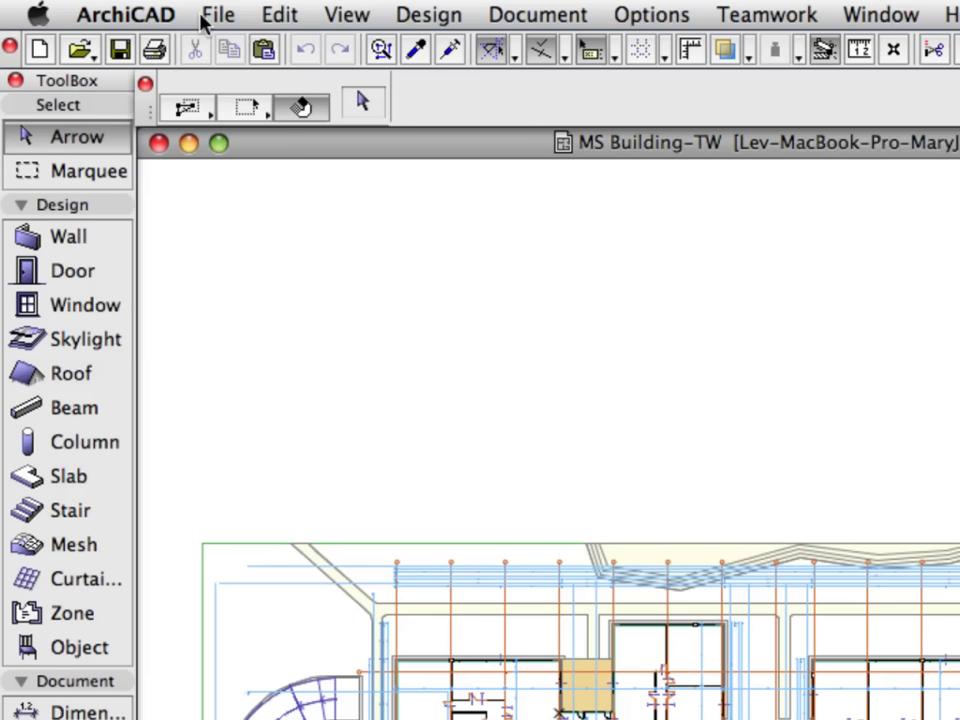
# Step: Open the Library Manager from Libraries and Objects and select the Embedded Library group
pyautogui.click(107, 8)
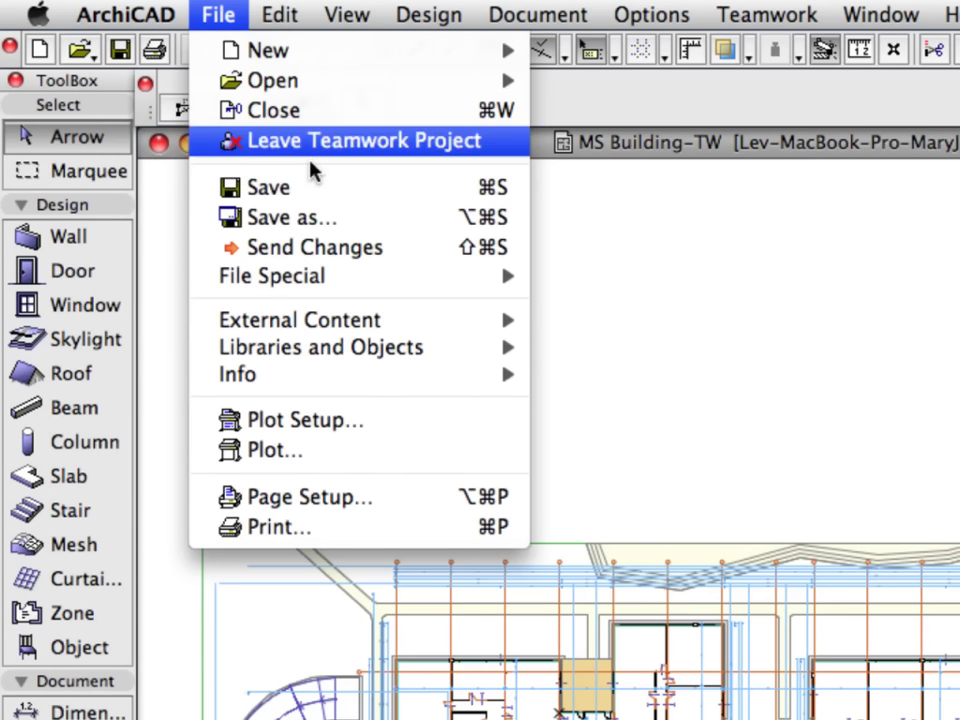
pyautogui.moveTo(465, 352)
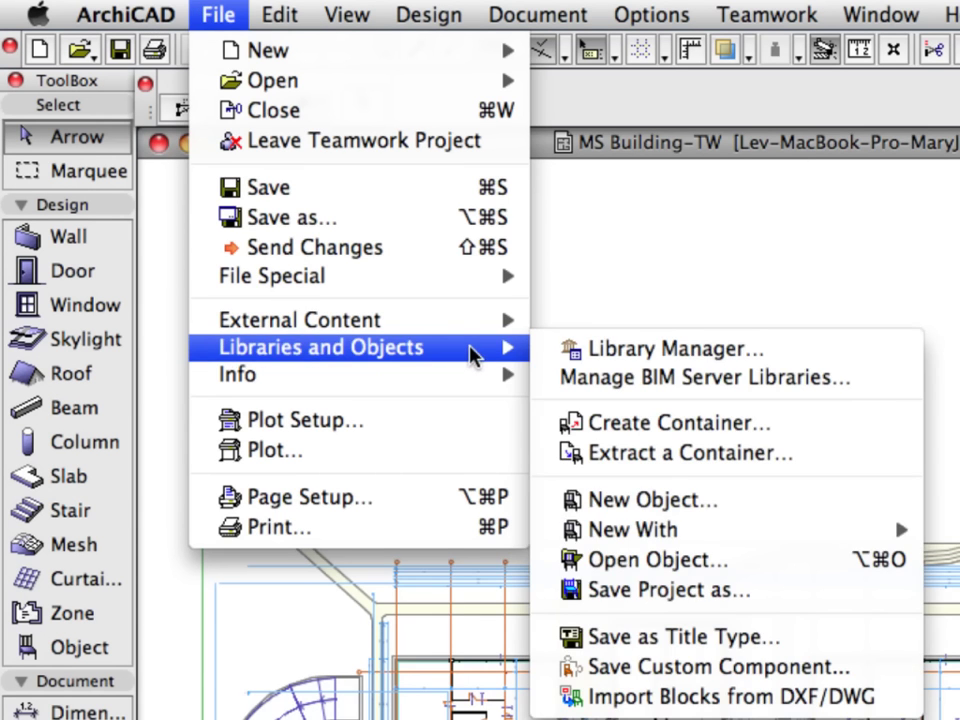
pyautogui.click(838, 356)
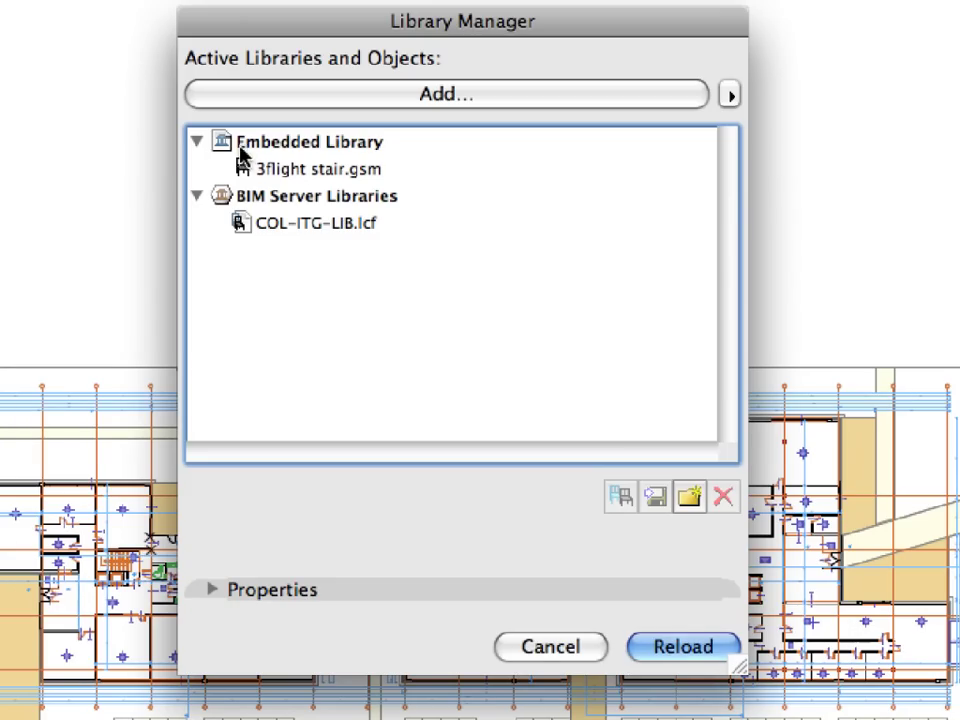
pyautogui.click(300, 145)
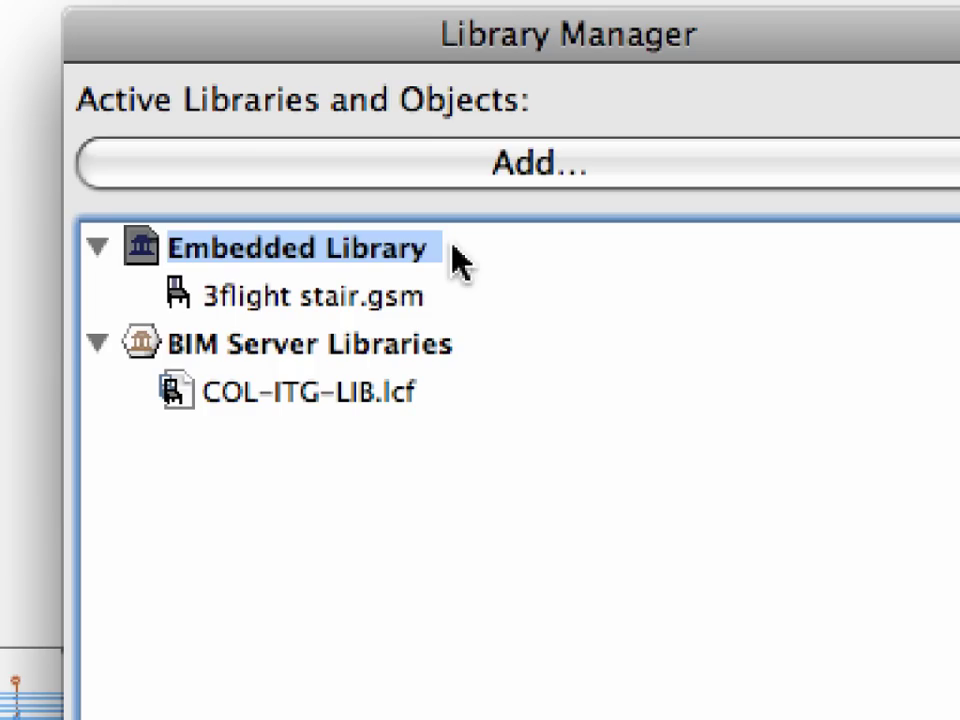
# Step: Check the BIM Server Libraries reservation status, then cancel the Library Manager
pyautogui.click(240, 345)
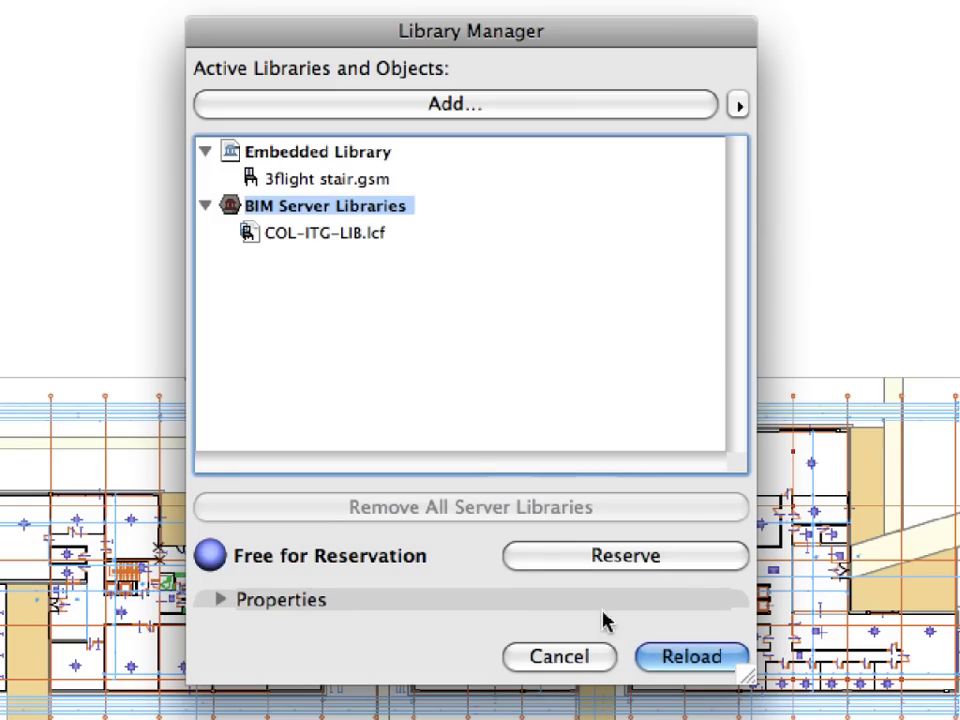
pyautogui.click(608, 662)
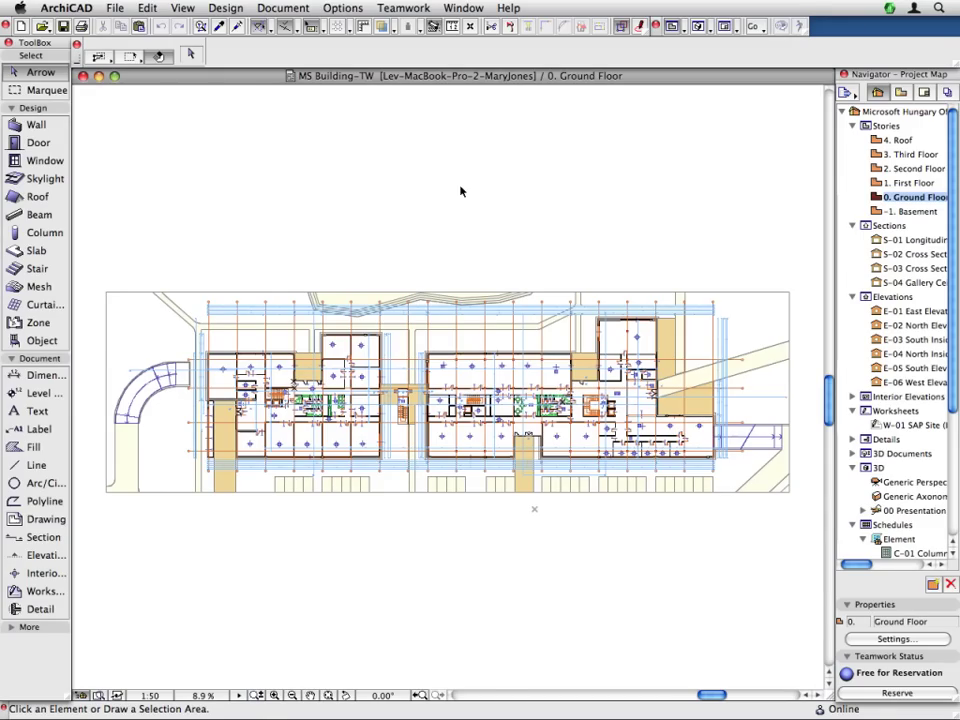
# Step: Show the Teamwork palette and dock it on the left beside the ToolBox
pyautogui.click(464, 7)
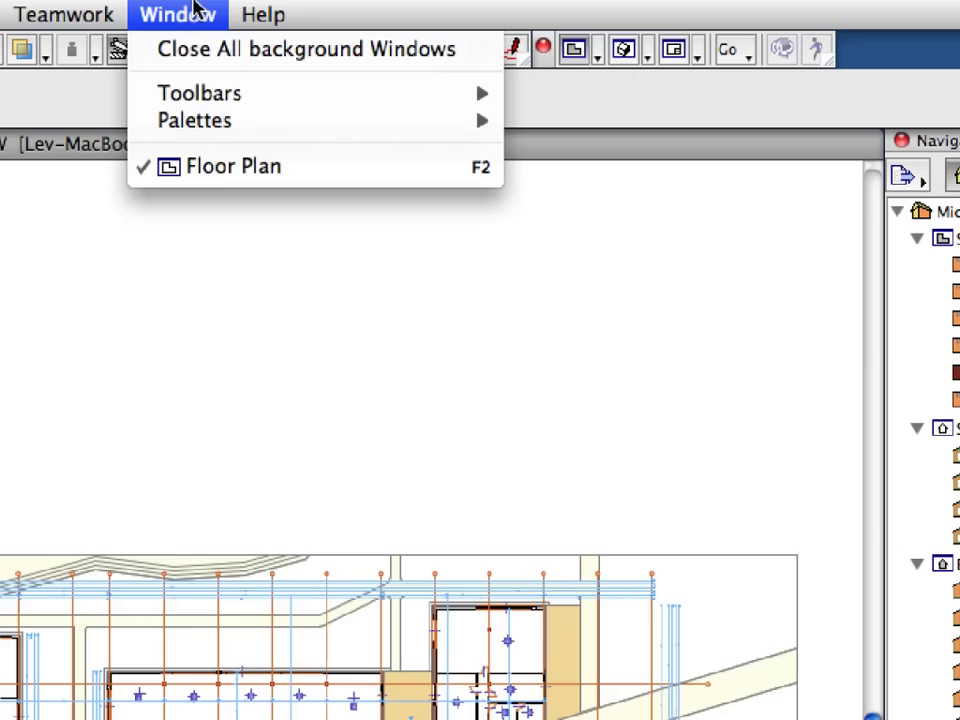
pyautogui.moveTo(371, 124)
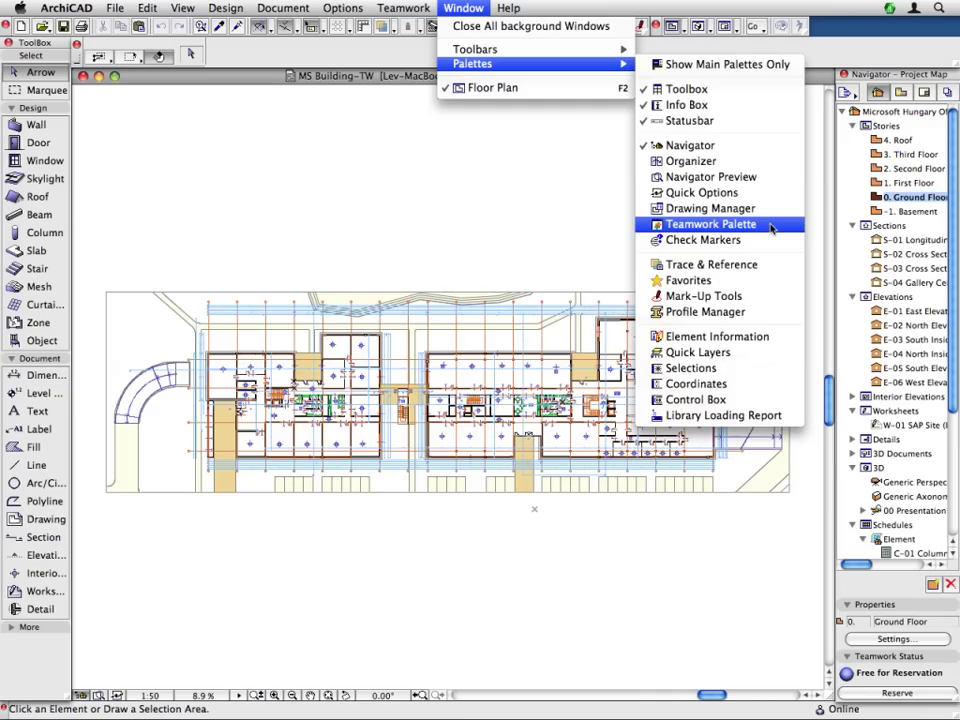
pyautogui.click(771, 225)
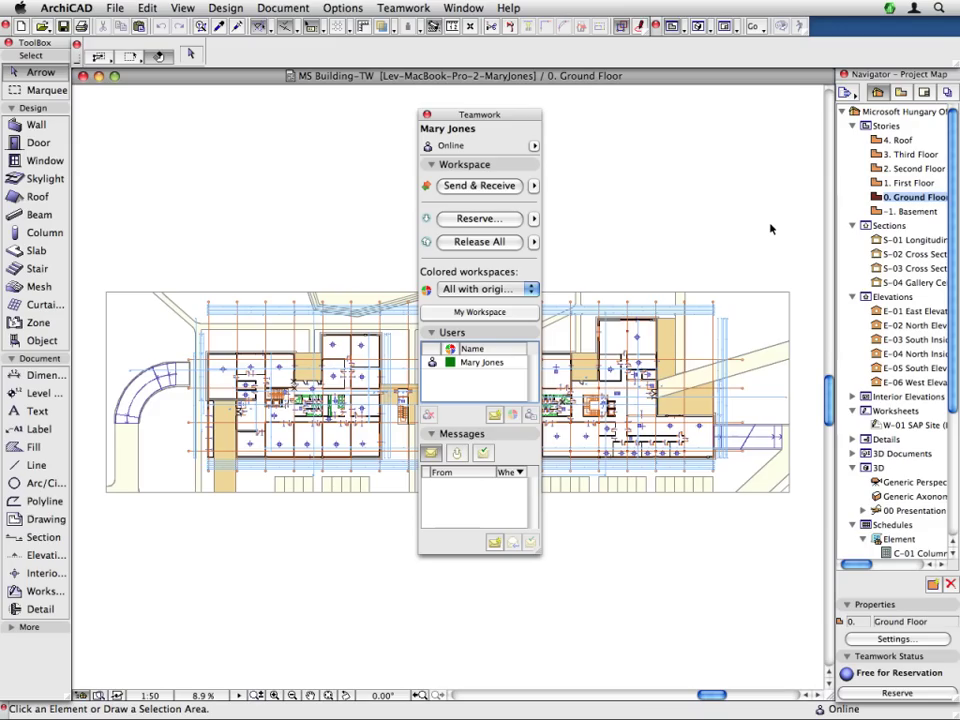
pyautogui.moveTo(506, 118); pyautogui.dragTo(156, 99)
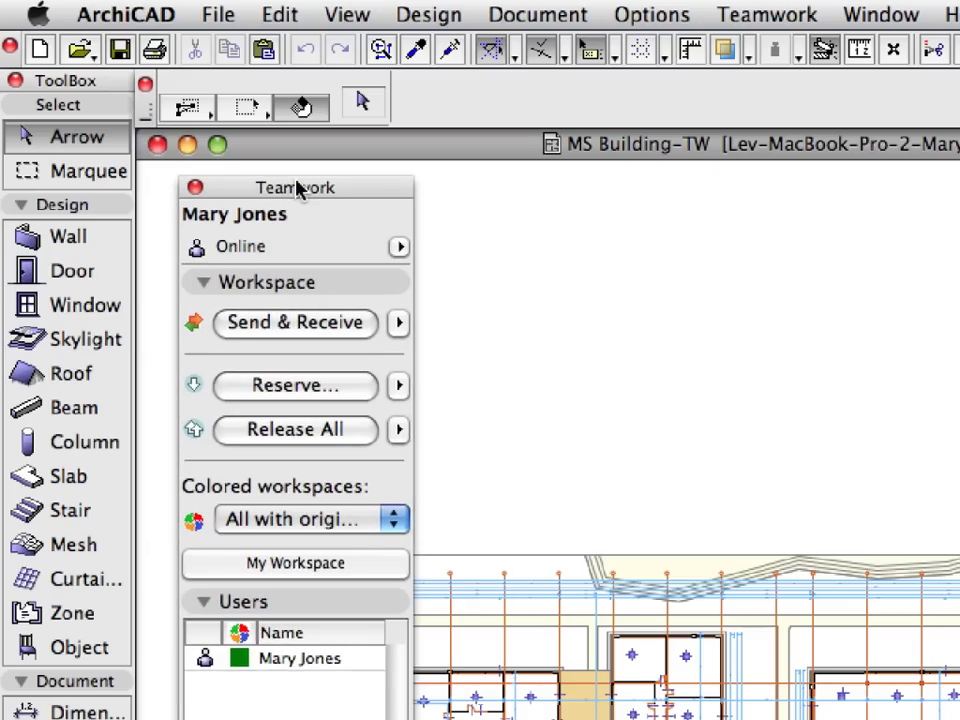
pyautogui.moveTo(296, 190); pyautogui.dragTo(255, 154)
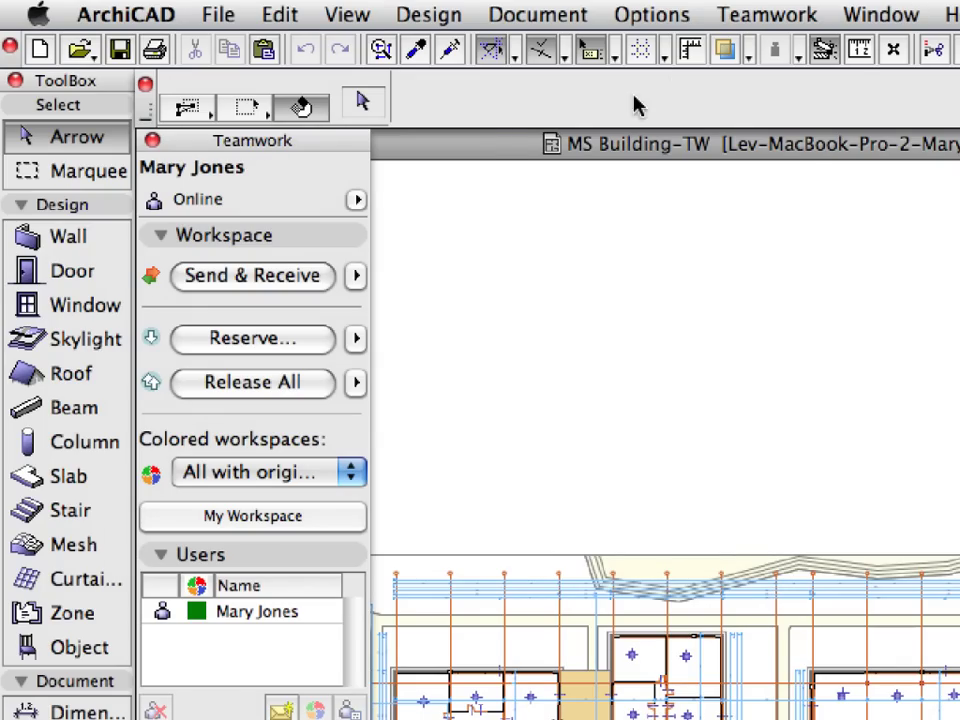
# Step: Check in the Teamwork menu that the Teamwork palette is on, then close the menu without choosing anything
pyautogui.click(738, 16)
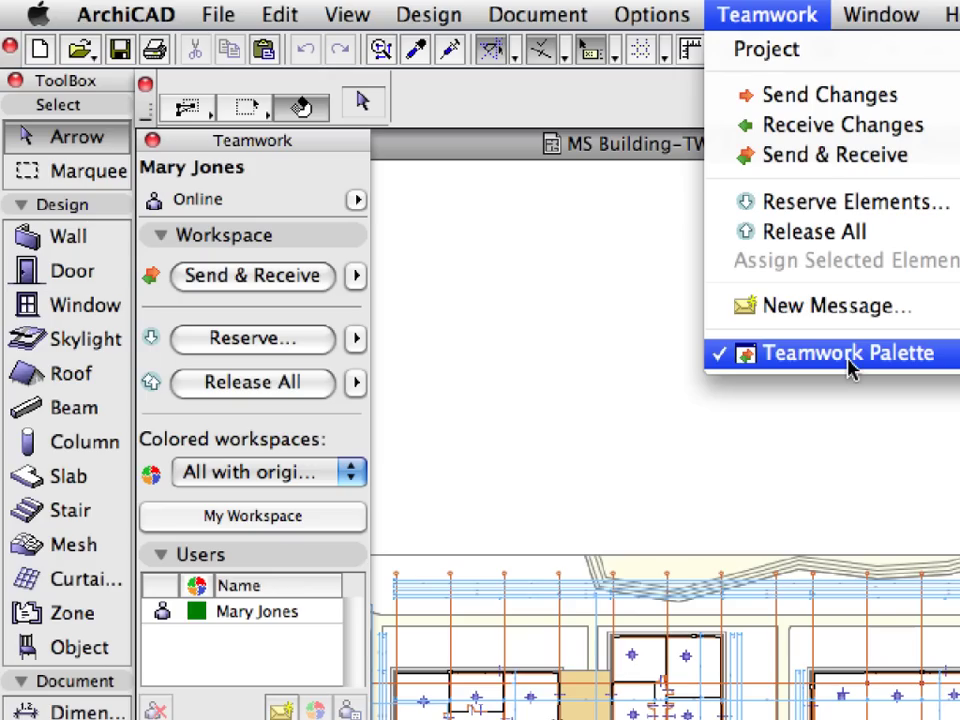
pyautogui.click(646, 265)
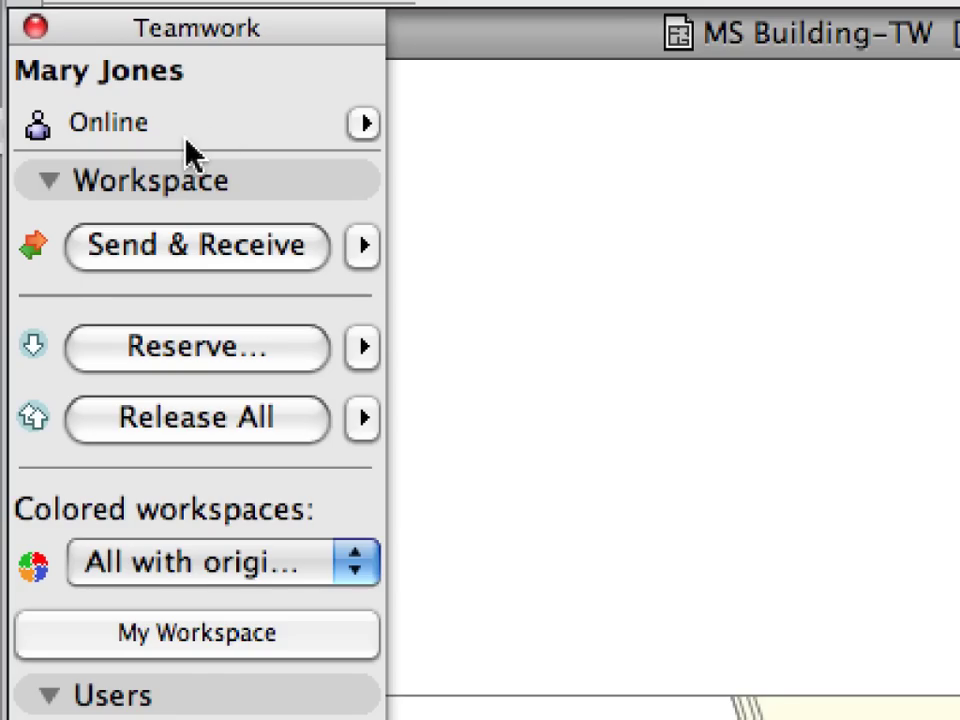
# Step: Collapse the Workspace, Users and Messages sections, then toggle Workspace open and closed again
pyautogui.click(49, 188)
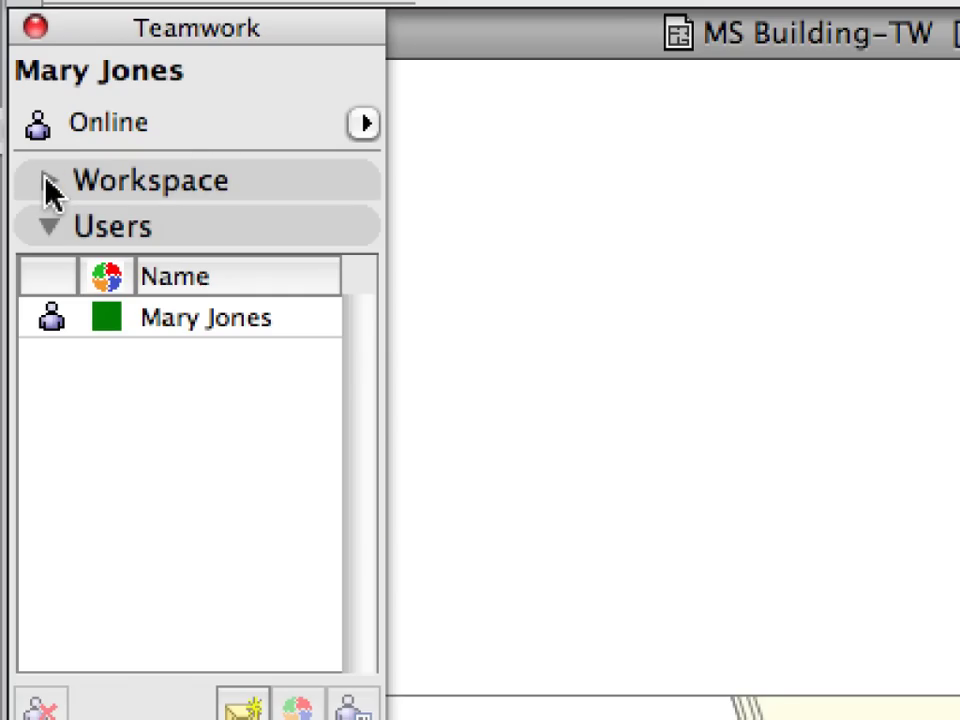
pyautogui.click(48, 226)
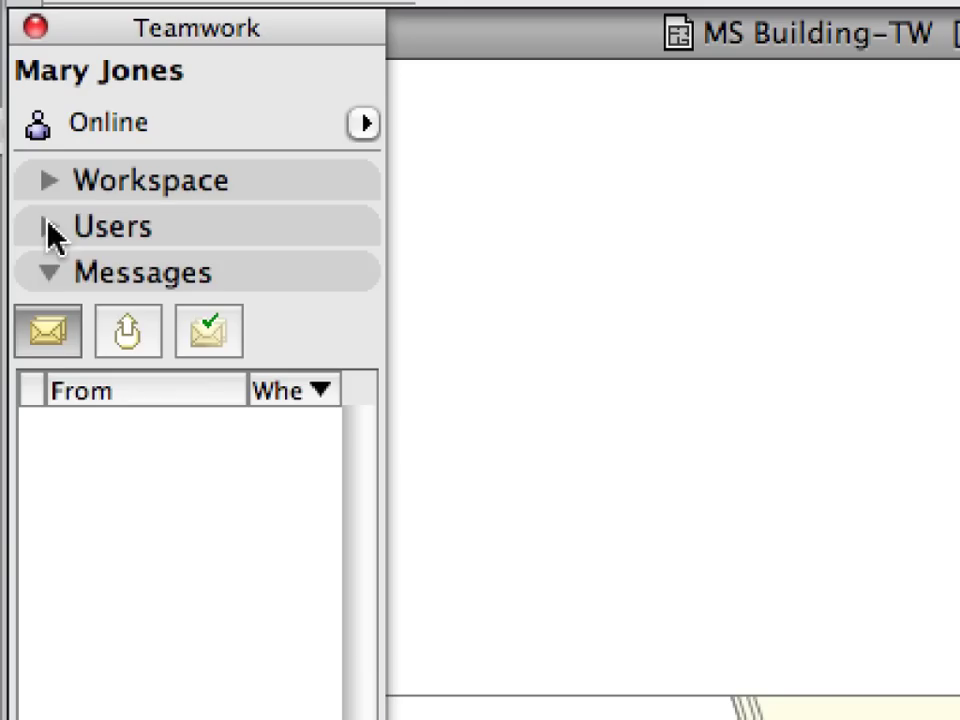
pyautogui.click(52, 274)
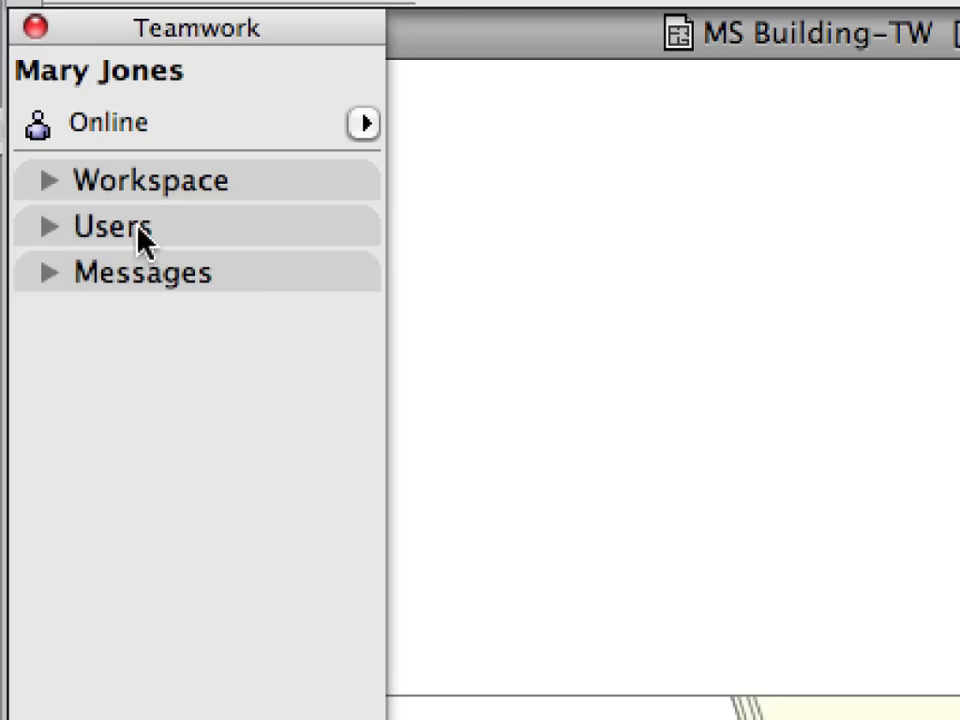
pyautogui.click(256, 188)
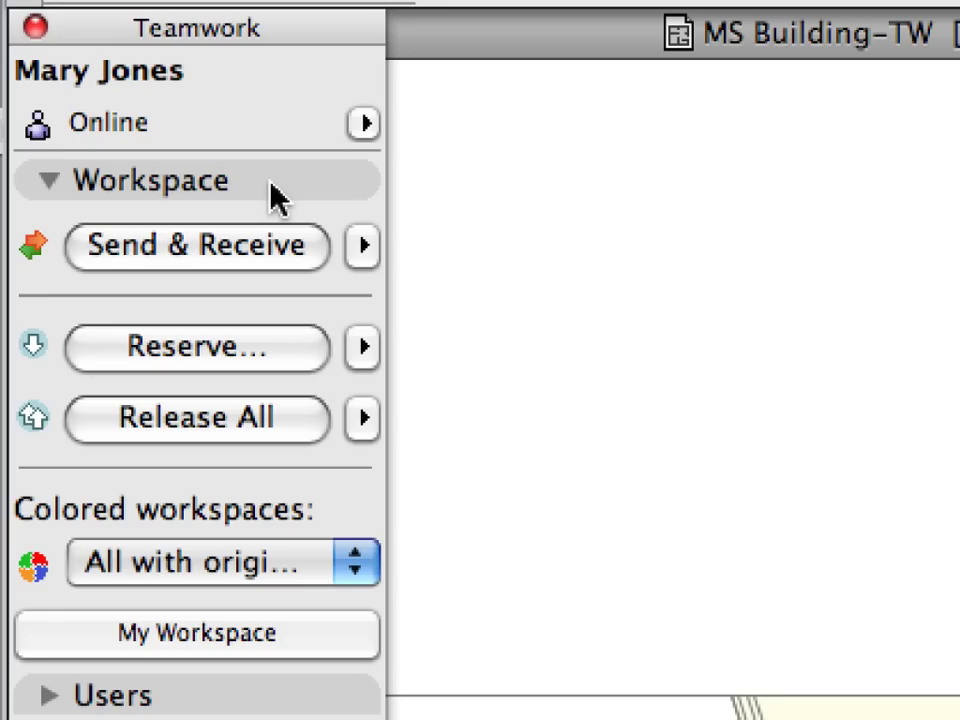
pyautogui.click(270, 184)
pyautogui.click(275, 195)
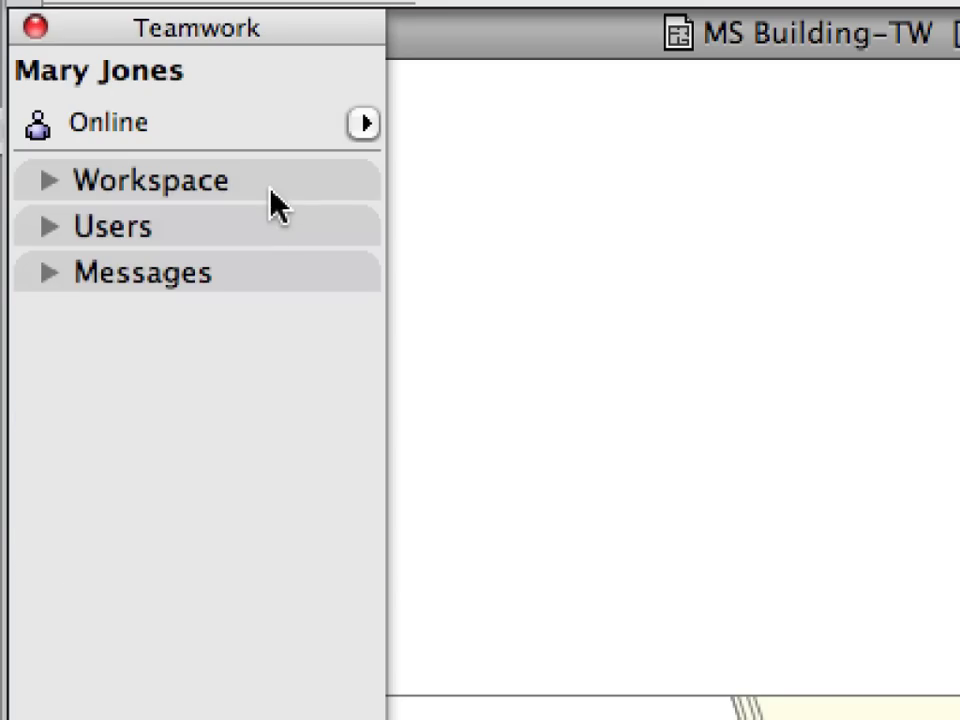
# Step: Re-expand Messages, Users and Workspace so all three Teamwork palette sections are open
pyautogui.click(274, 236)
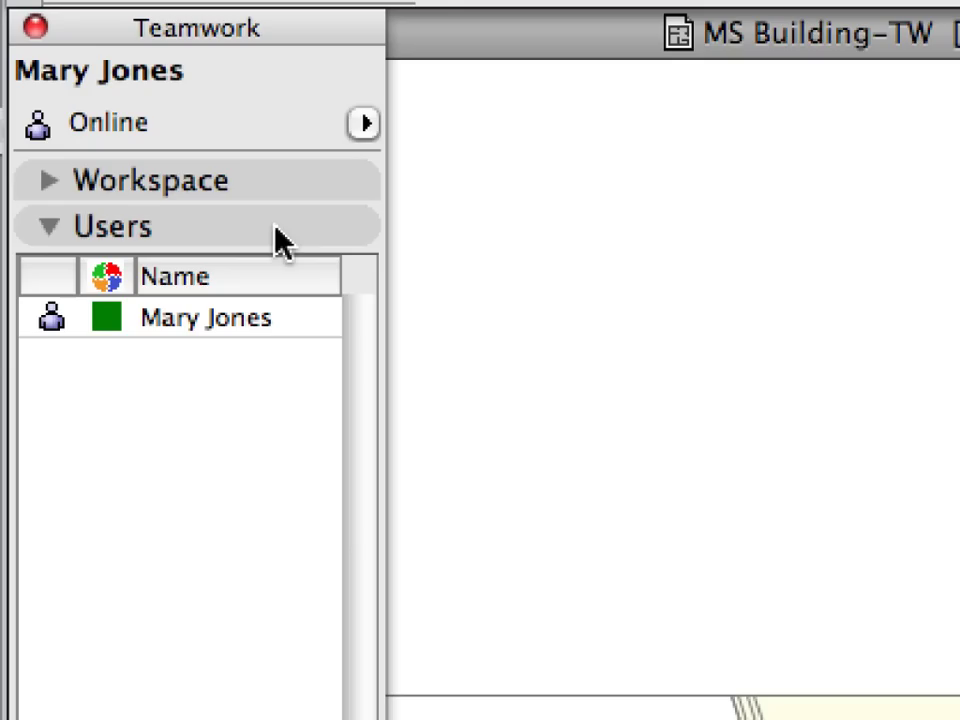
pyautogui.click(282, 240)
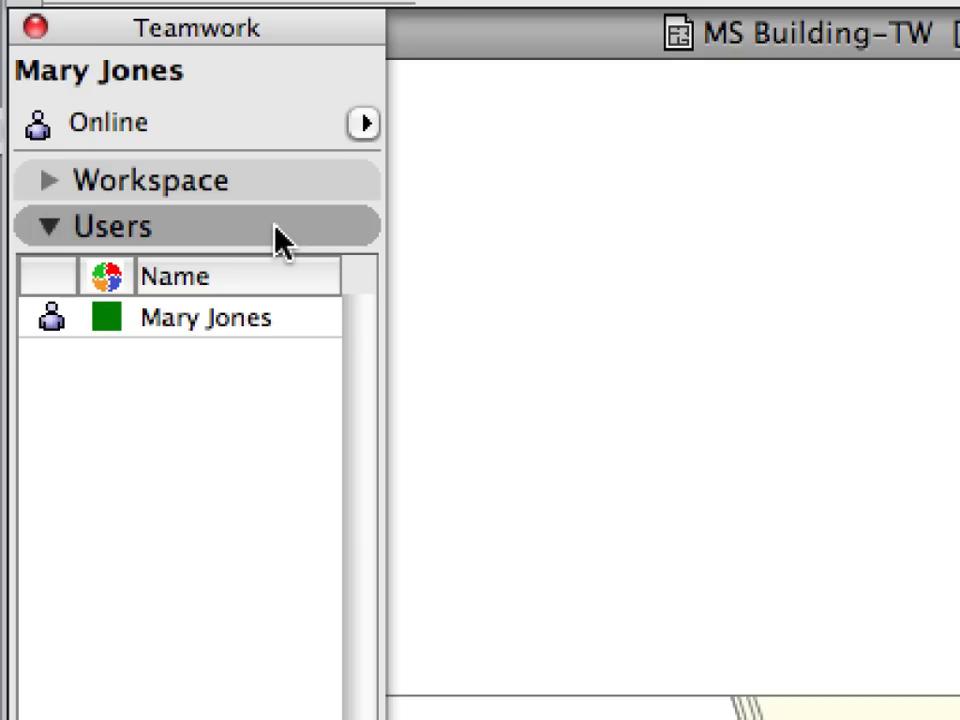
pyautogui.click(282, 240)
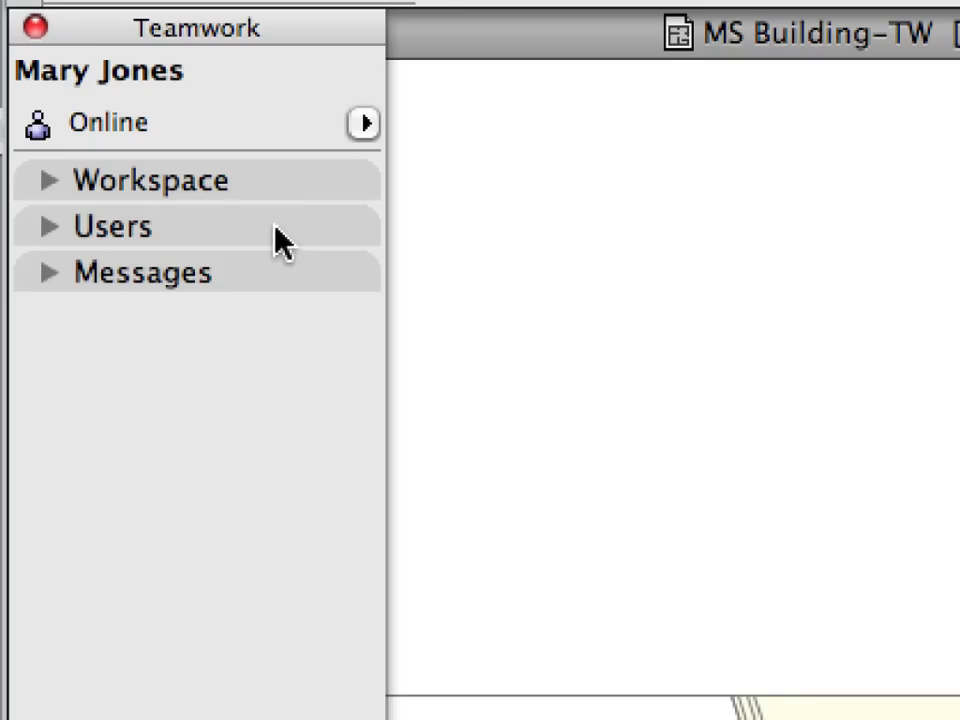
pyautogui.click(281, 272)
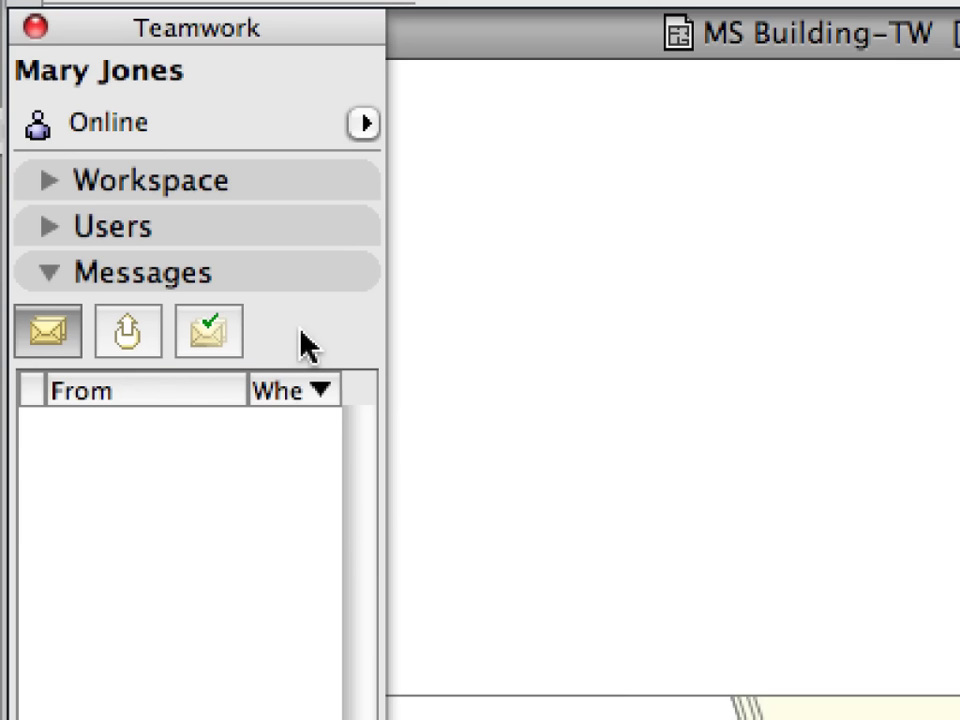
pyautogui.click(296, 226)
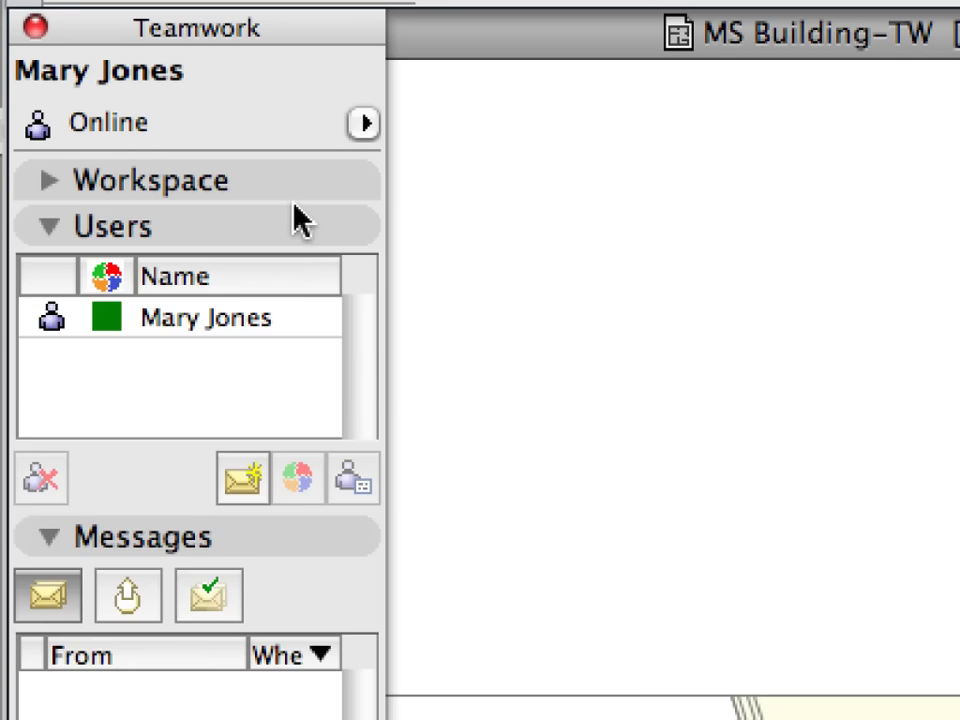
pyautogui.click(297, 190)
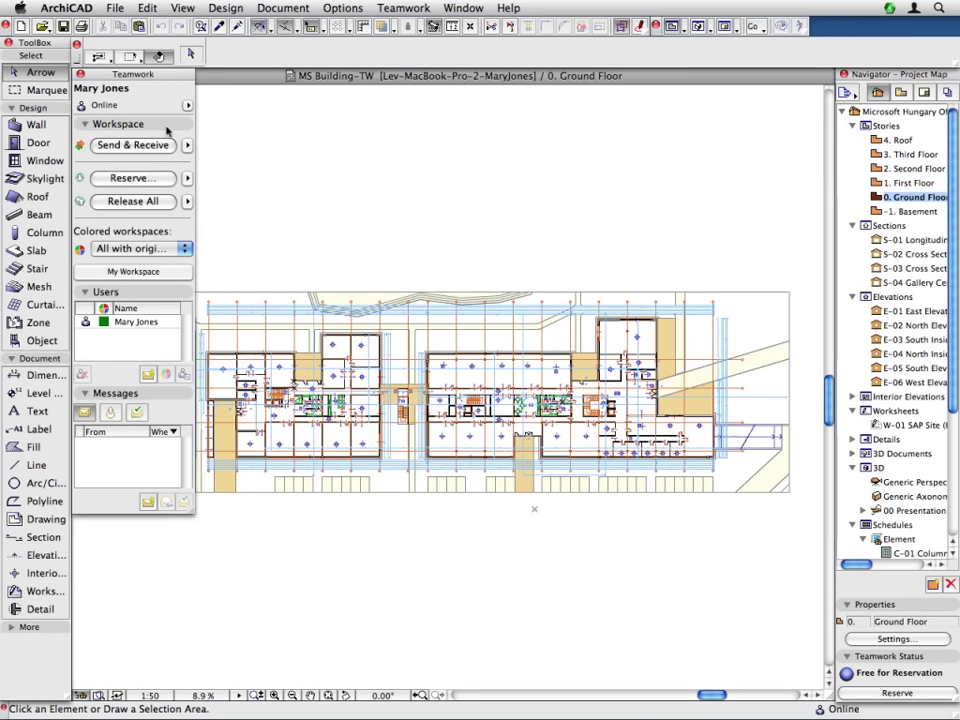
# Step: Turn off 'Show user photos in lists' in Work Environment's Dialog Boxes and Palettes preferences
pyautogui.click(355, 8)
pyautogui.moveTo(392, 162)
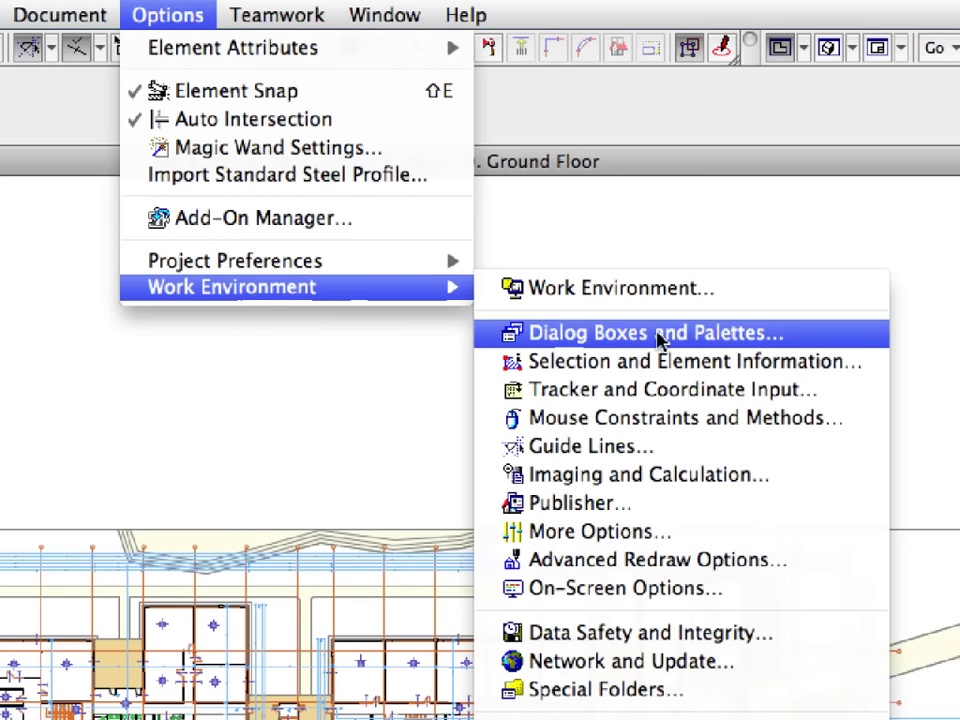
pyautogui.click(808, 345)
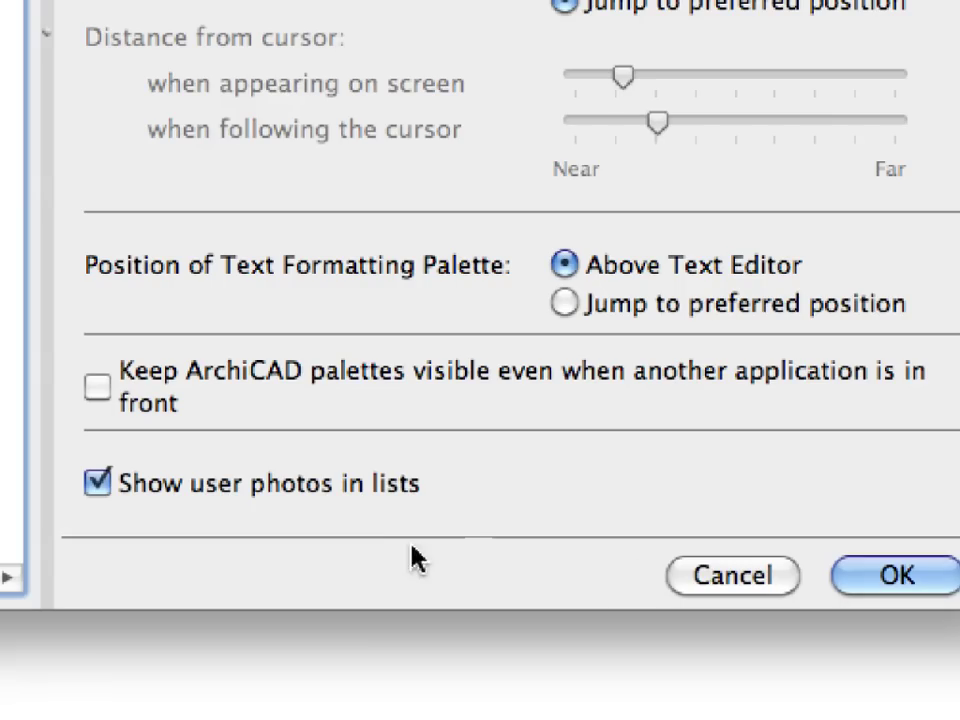
pyautogui.click(246, 489)
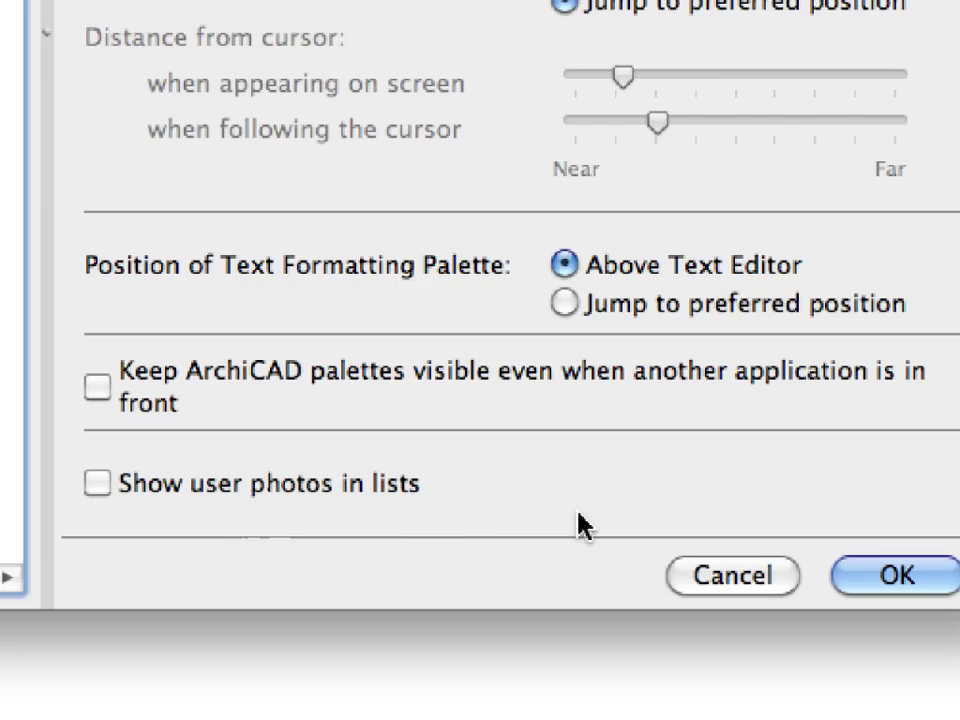
pyautogui.click(876, 580)
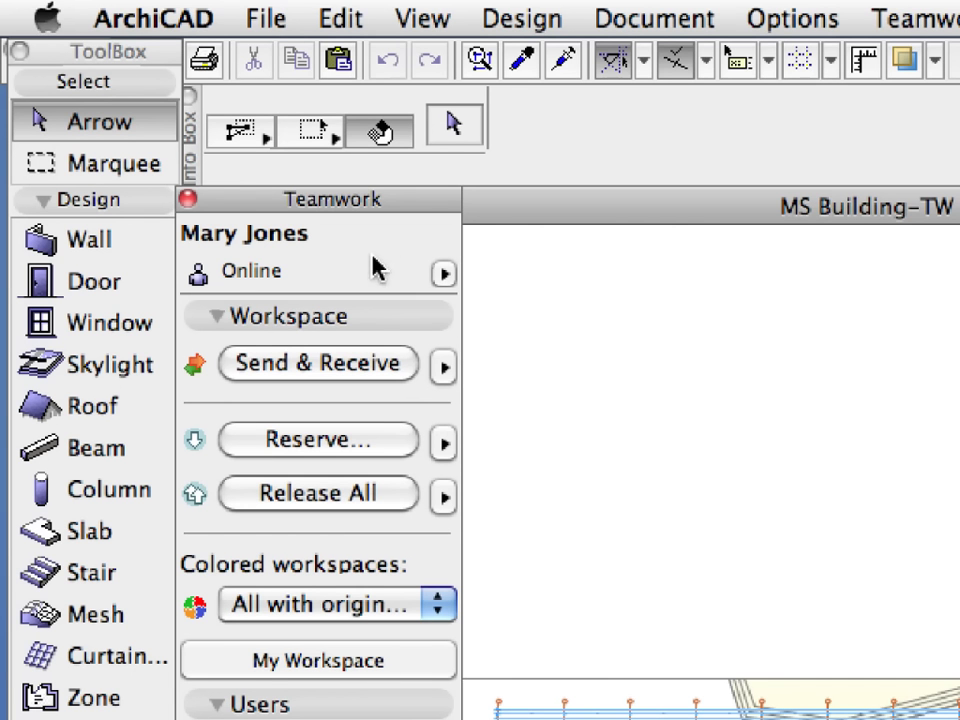